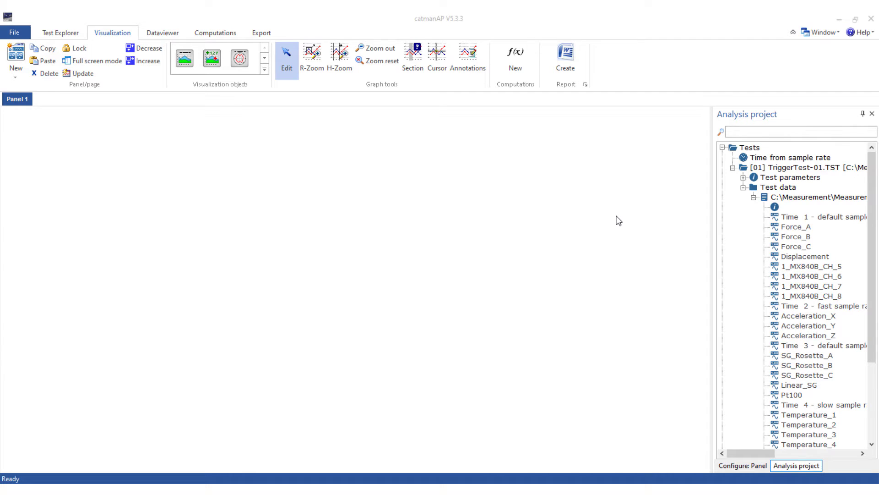
Plot Force_A on the empty panel and set the graph's Word bookmark to Graph_1.
left_click_drag(796, 227, 590, 220)
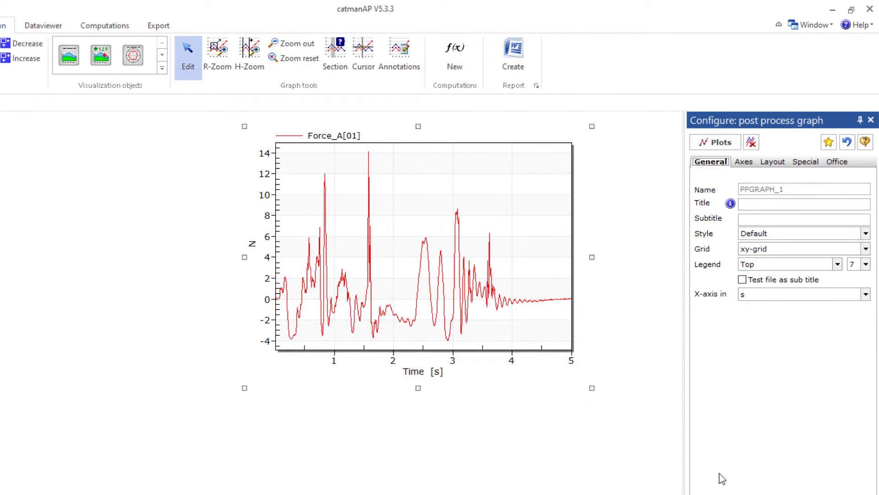
left_click(835, 161)
left_click(739, 220)
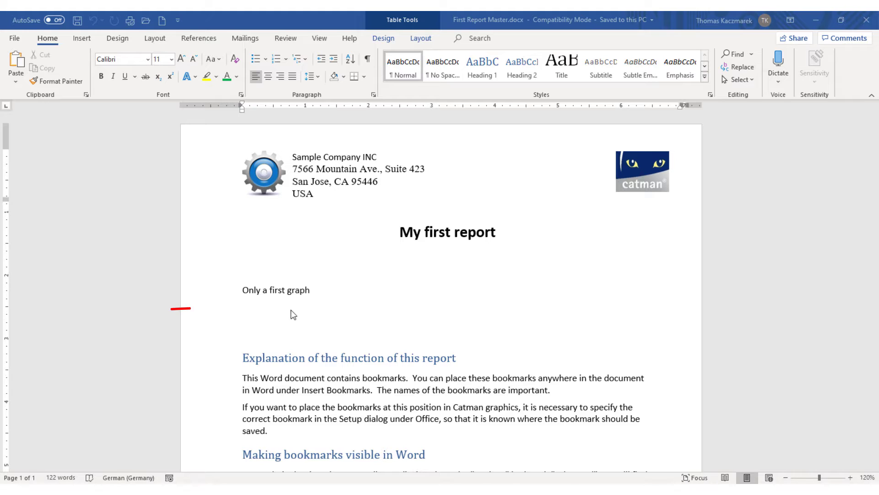
Insert a Word bookmark named Graph_1 on the empty line under 'Only a first graph'.
left_click(271, 306)
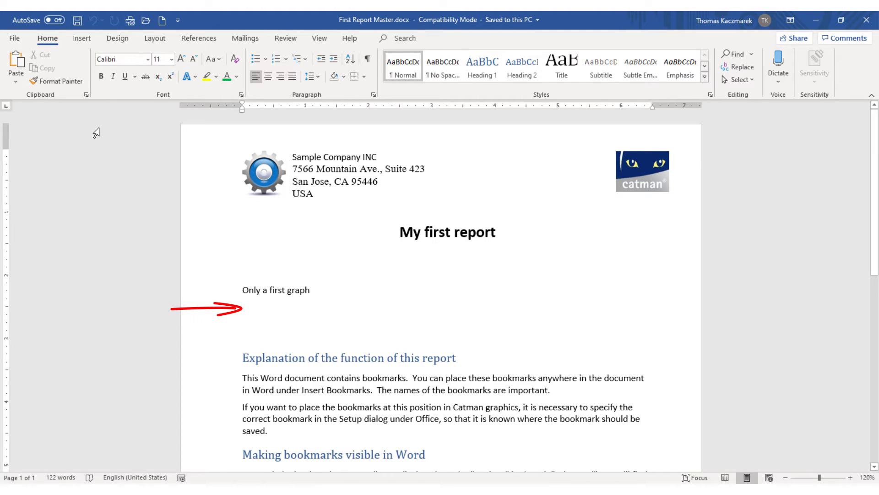
left_click(82, 38)
left_click(481, 69)
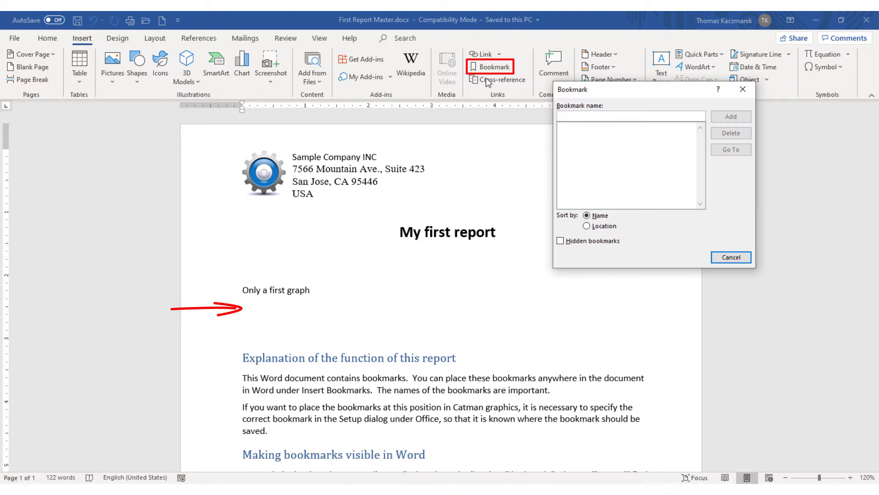
type("Graph")
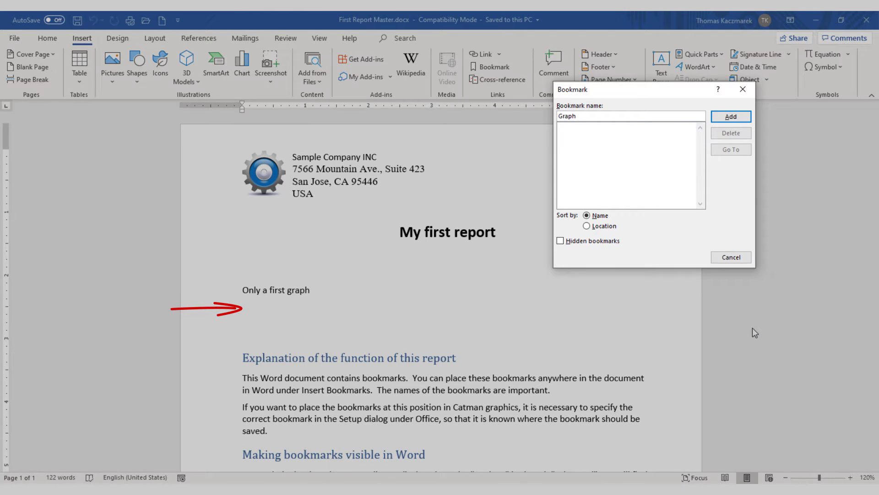
type("_1")
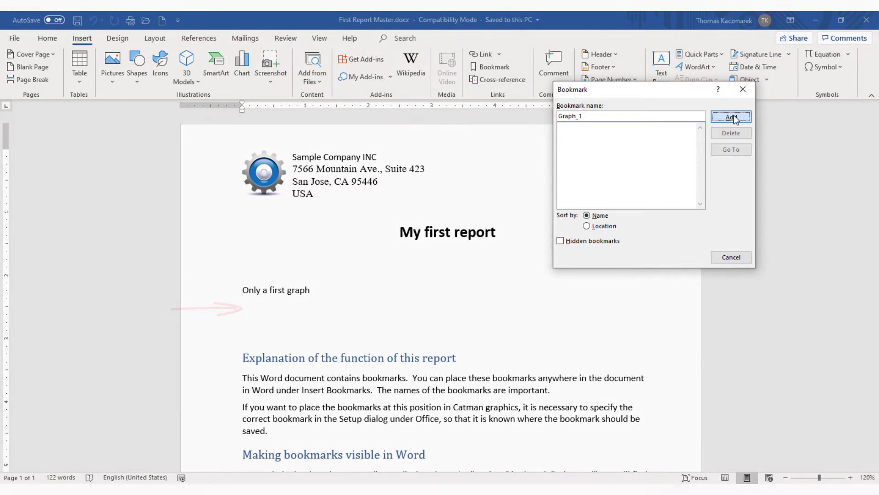
left_click(732, 116)
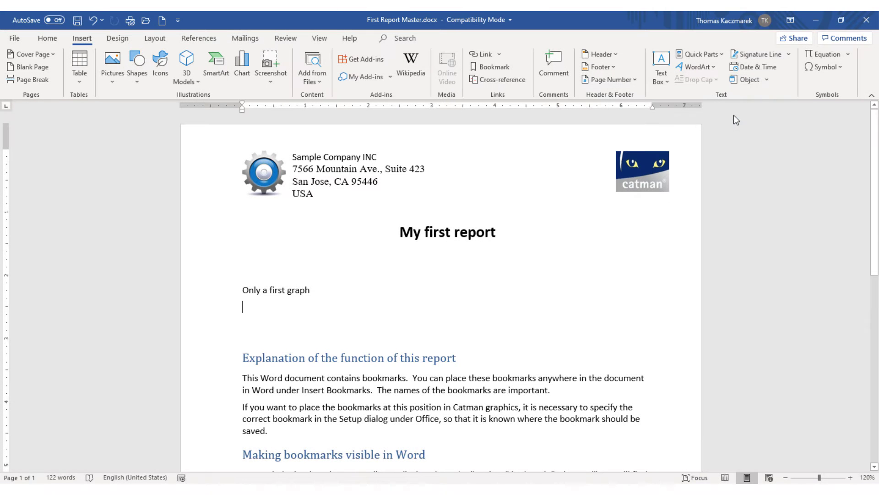
Save the Word template, then choose First Report Master.docx as template and 'My first report' as output file.
left_click(78, 22)
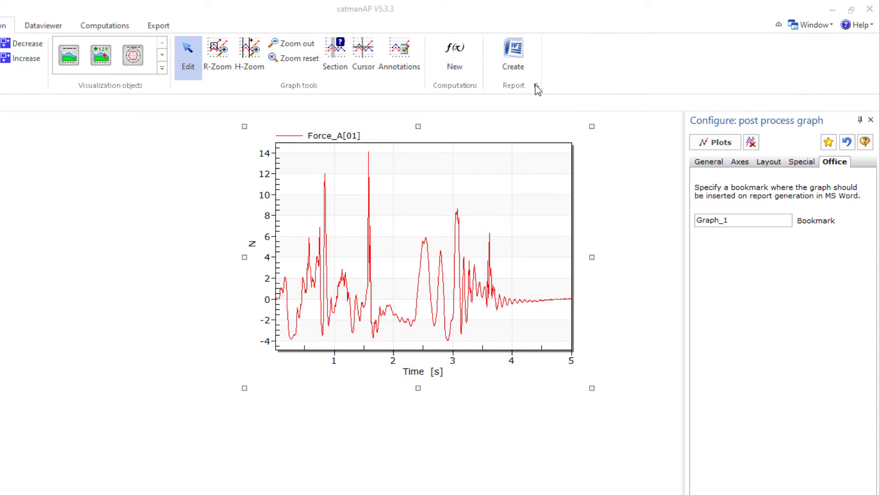
left_click(536, 86)
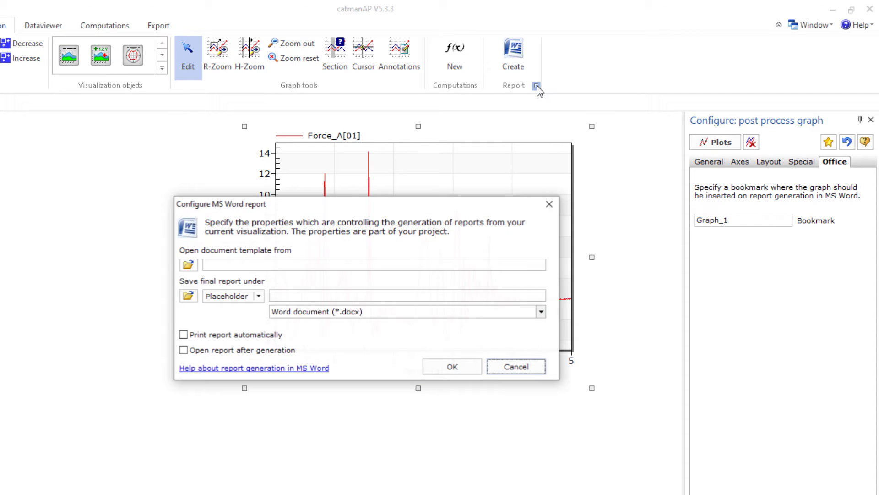
left_click(189, 265)
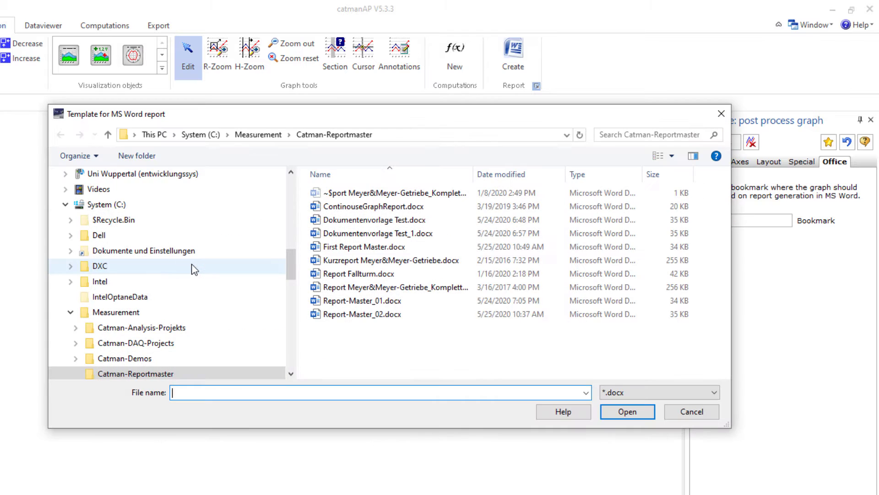
double_click(345, 194)
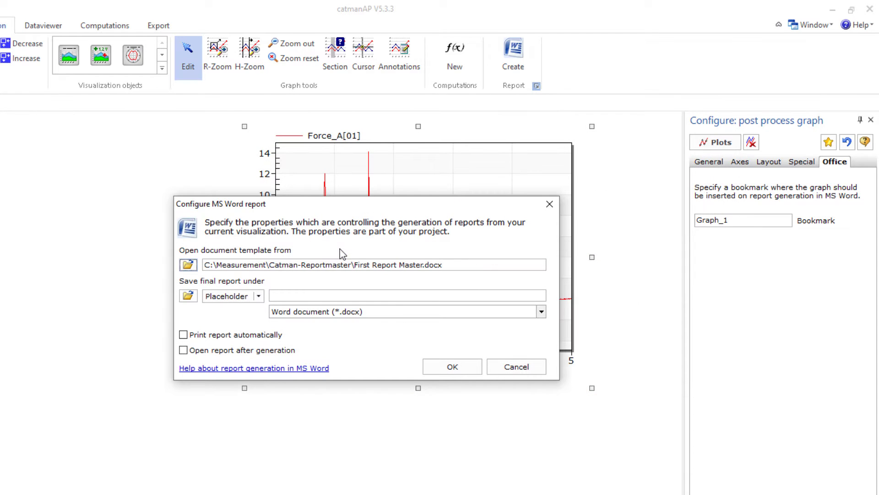
left_click(188, 296)
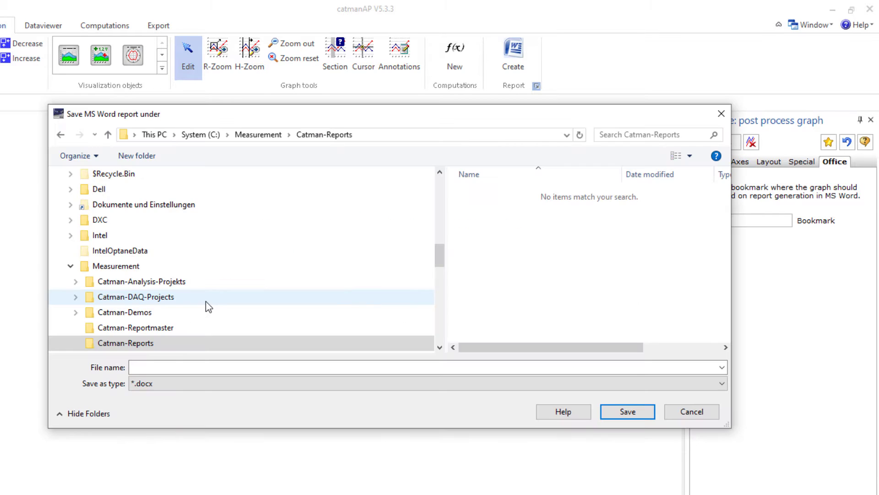
type("My first re")
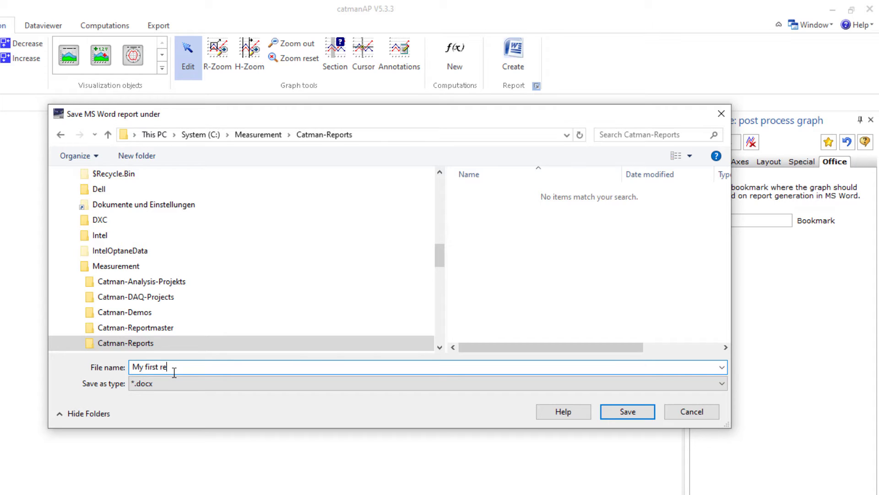
type("port")
left_click(625, 414)
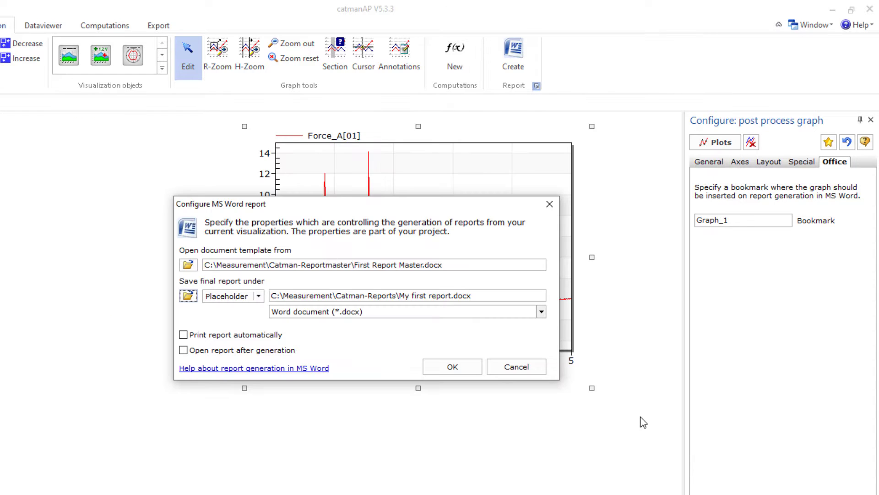
Add %DateTime% to the file name, keep Word format, and open the report after generation.
left_click(453, 296)
left_click(259, 296)
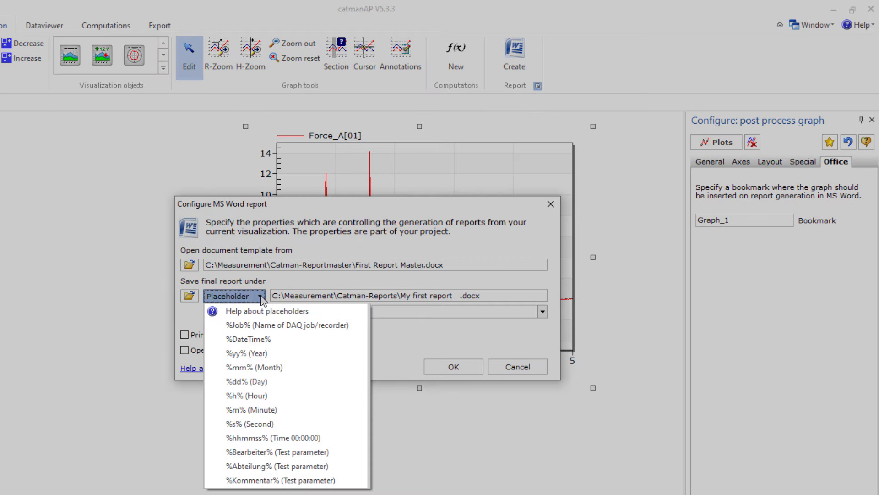
left_click(248, 340)
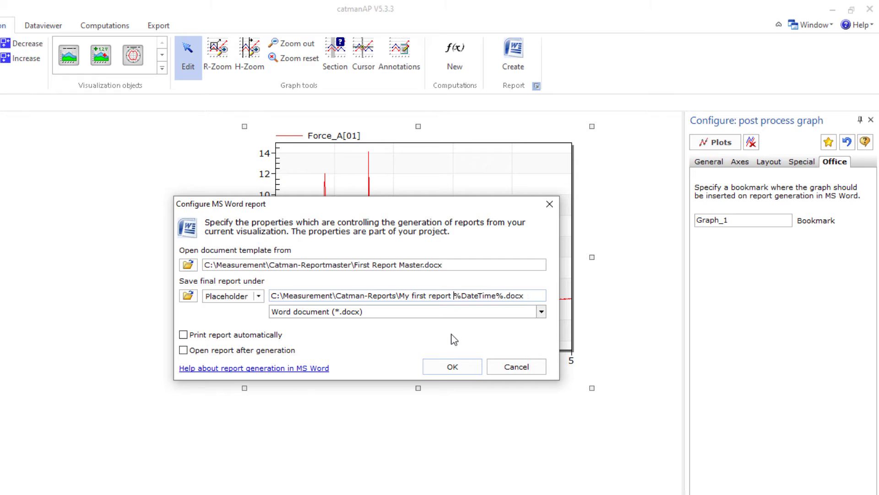
left_click(541, 312)
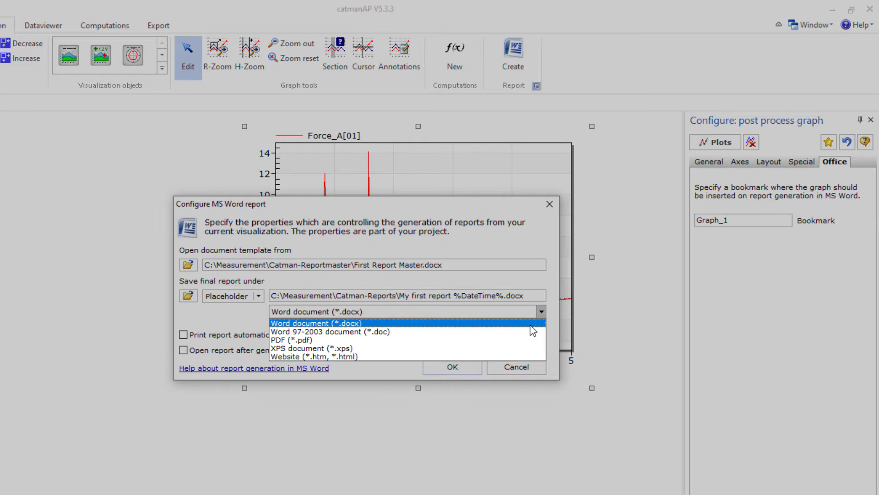
left_click(530, 325)
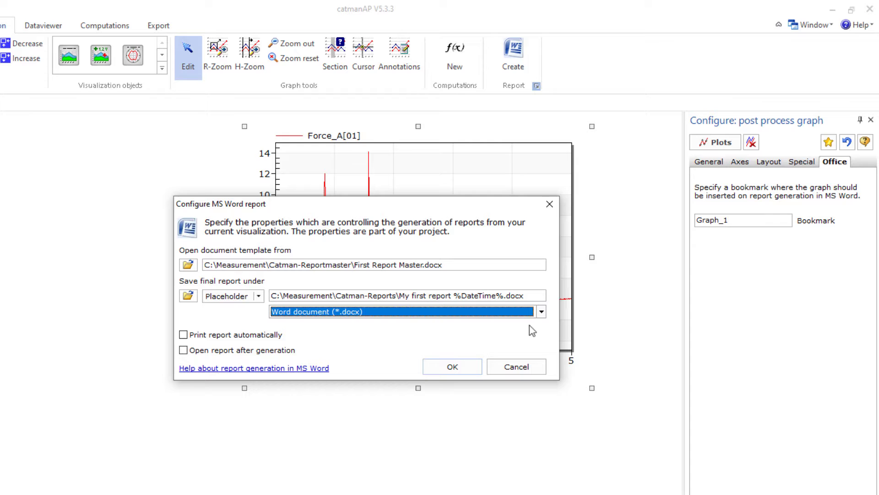
left_click(183, 350)
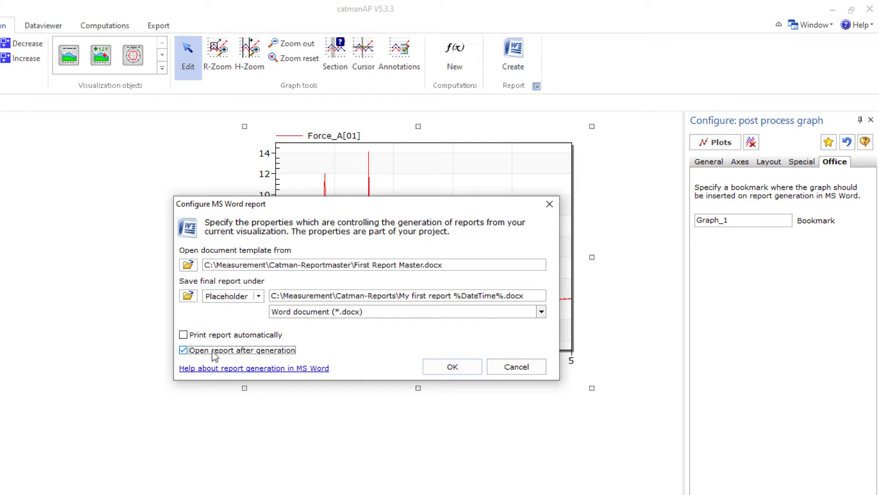
left_click(448, 367)
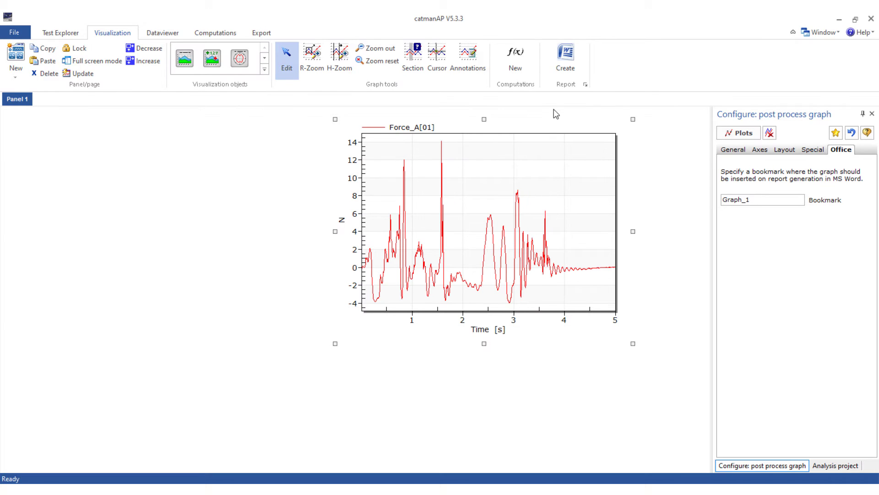
Generate the Word report and scroll to the Force_A graph under 'Only a first graph'.
left_click(561, 72)
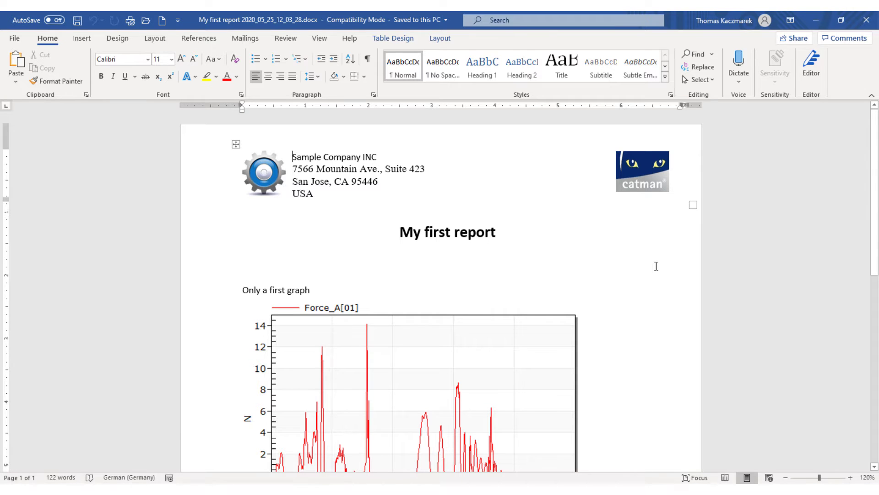
scroll(656, 266, "down", 5)
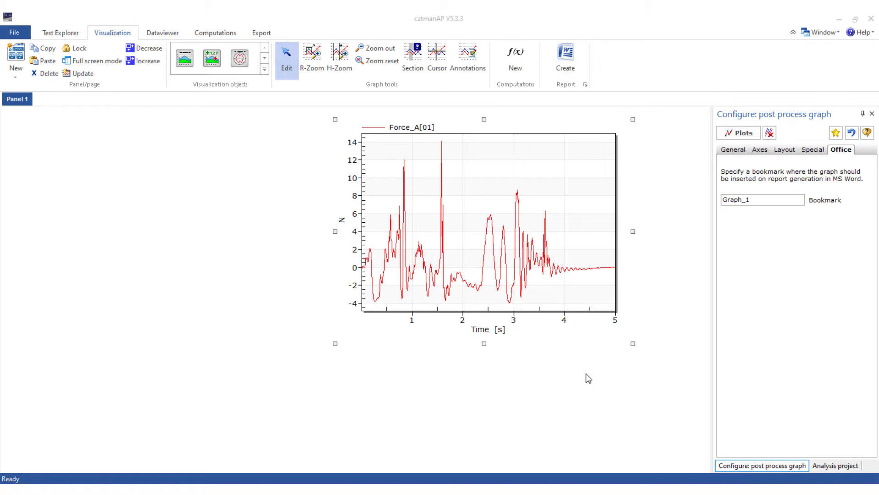
Enlarge the Force_A graph, then add Panel 2 with a centred, enlarged Force_A graph.
left_click_drag(633, 119, 685, 126)
left_click_drag(334, 344, 270, 402)
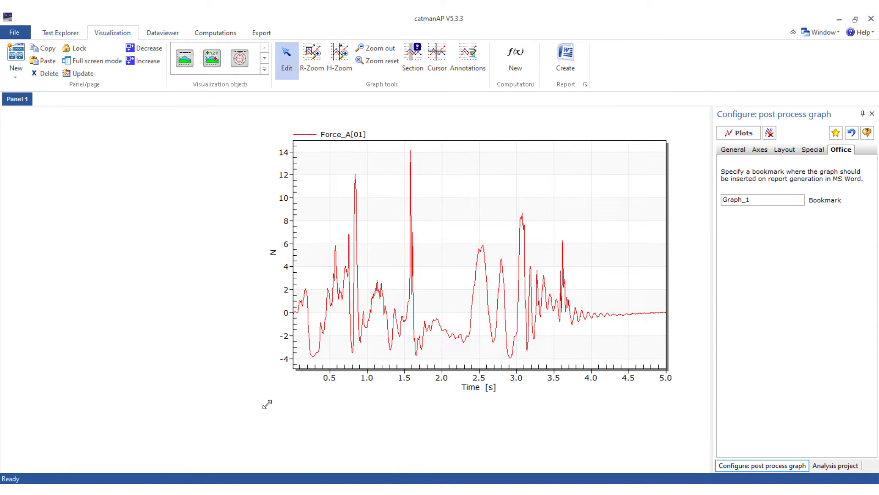
left_click(10, 60)
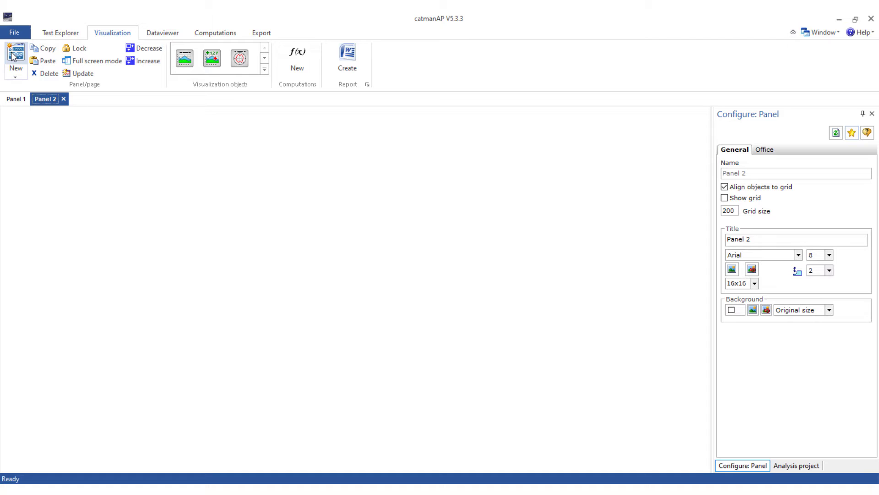
left_click(790, 467)
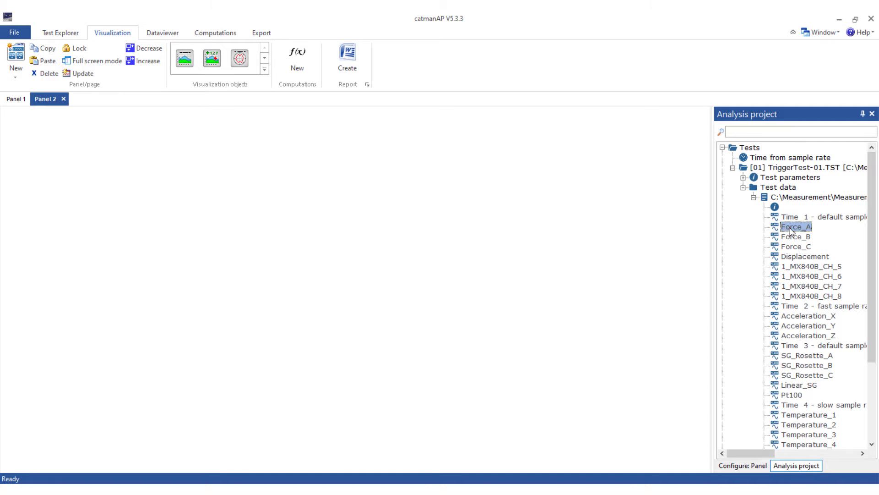
left_click_drag(792, 226, 504, 213)
left_click_drag(659, 262, 435, 173)
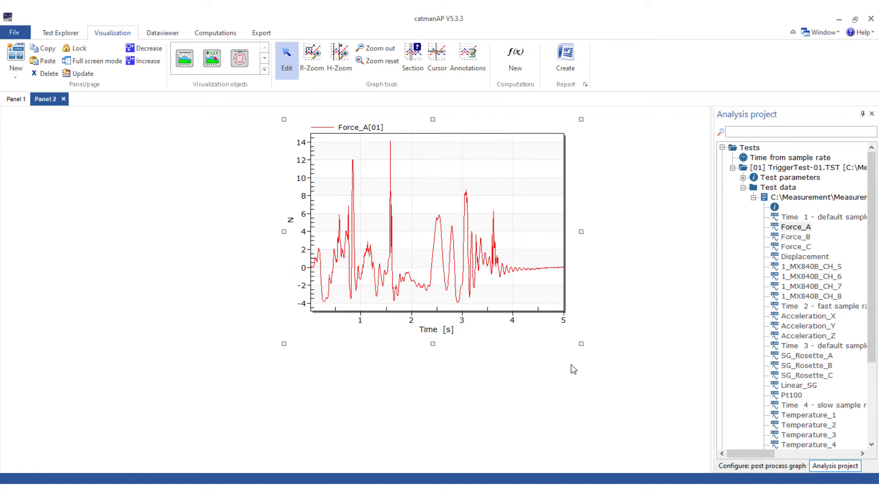
left_click_drag(581, 345, 705, 439)
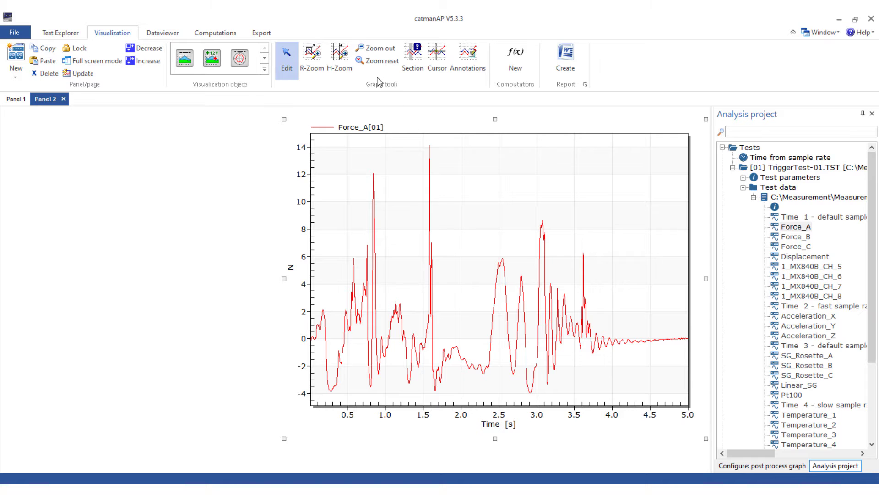
H-Zoom the graph onto the 1.52–1.69 s peaks and enter its Word bookmark Graph_2.
left_click(340, 58)
left_click_drag(417, 207, 441, 208)
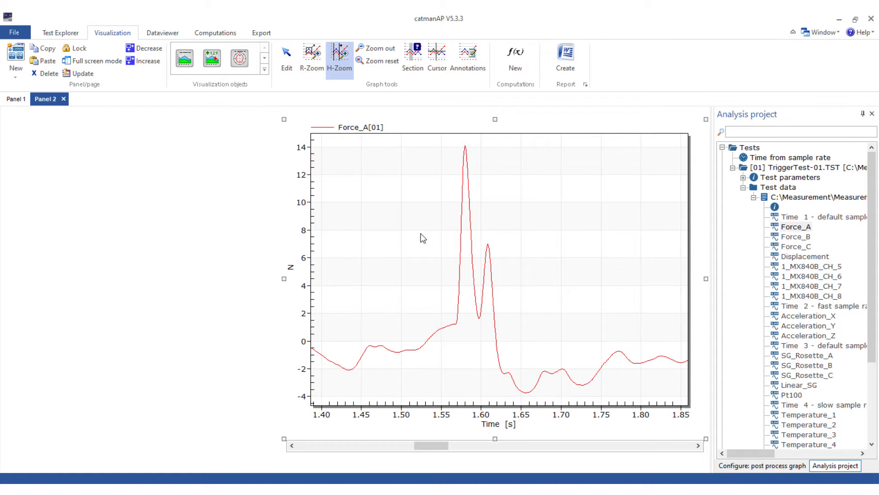
left_click_drag(421, 237, 545, 270)
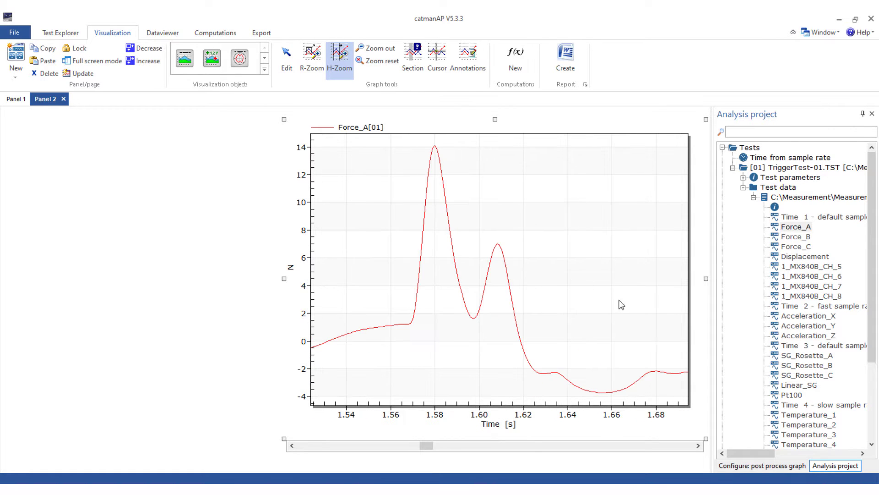
left_click(793, 466)
left_click(846, 151)
left_click(774, 199)
type("Graph_2")
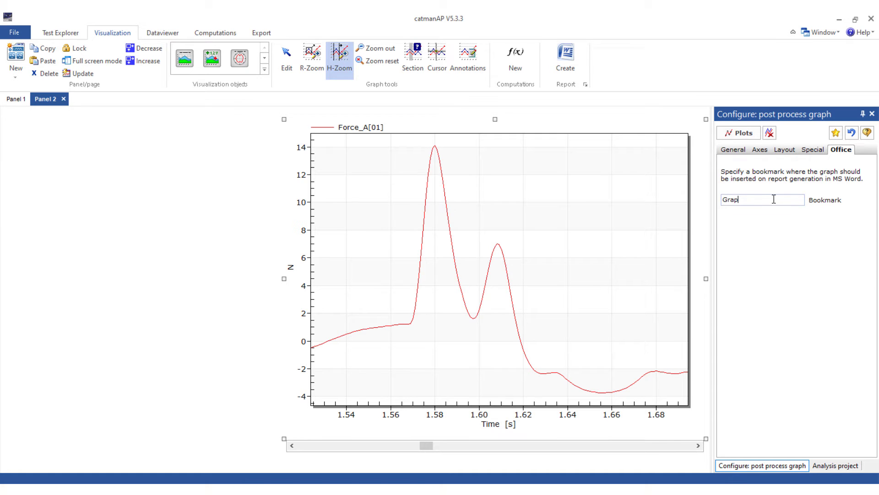
Add Panel 3 with a test parameters table, centred and enlarged to show all rows.
left_click(15, 55)
left_click(265, 69)
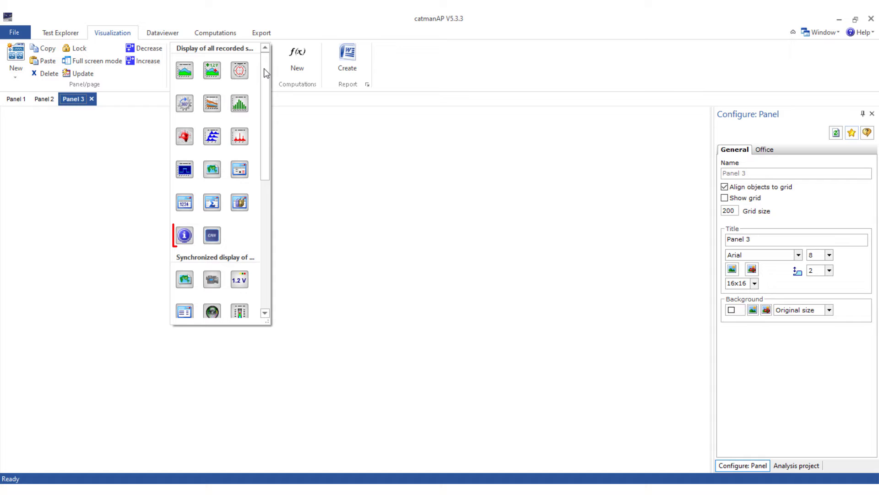
left_click(184, 235)
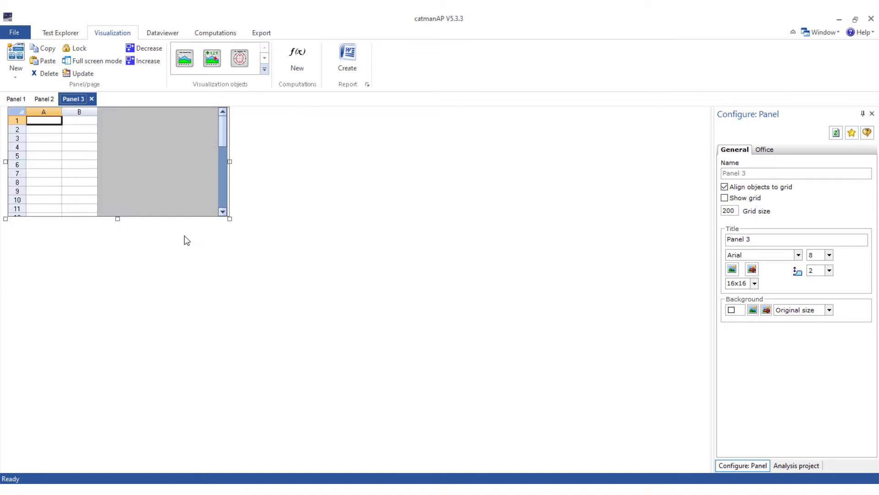
left_click_drag(137, 190, 496, 212)
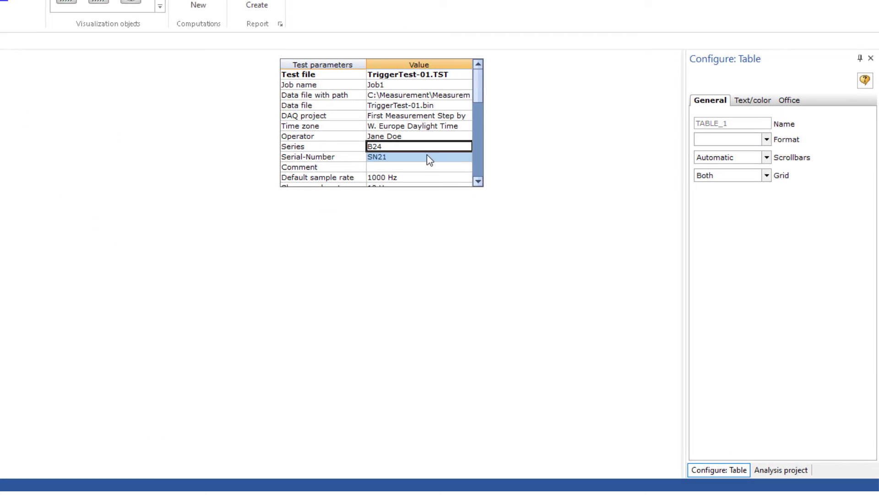
left_click_drag(541, 239, 702, 436)
left_click_drag(657, 415, 658, 415)
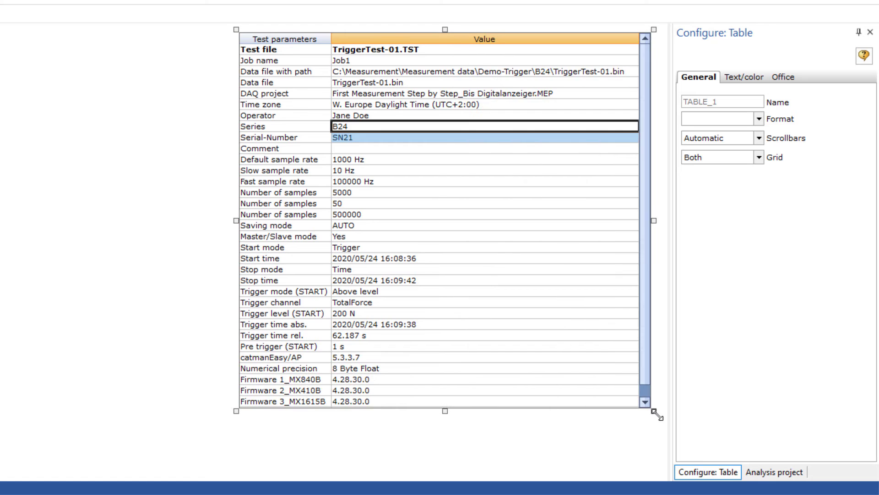
left_click_drag(445, 411, 444, 428)
Set the parameters table's Word bookmark to Table_Meta.
left_click(779, 75)
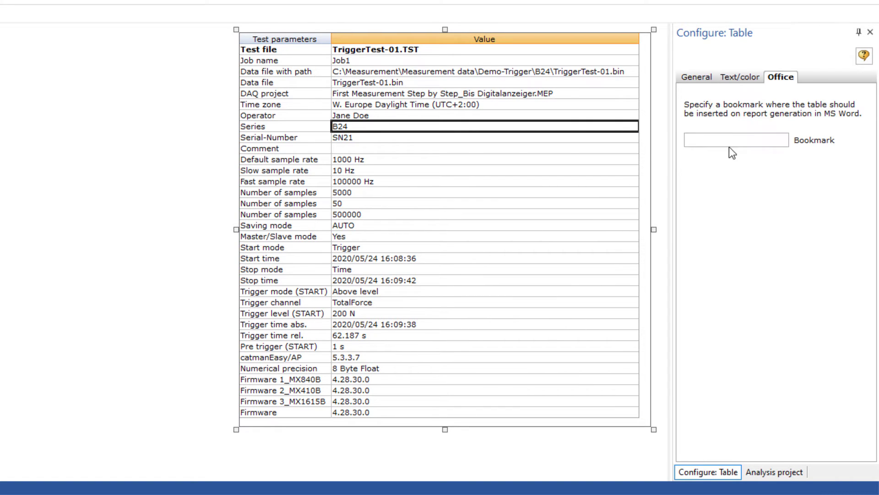
left_click(732, 142)
type("Table_Meta")
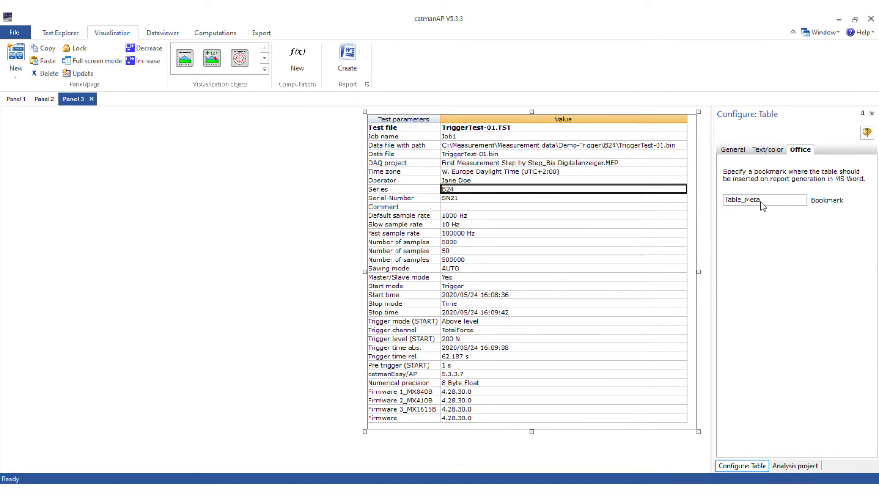
Add Panel 4 with a centred, enlarged channel information table.
left_click(15, 54)
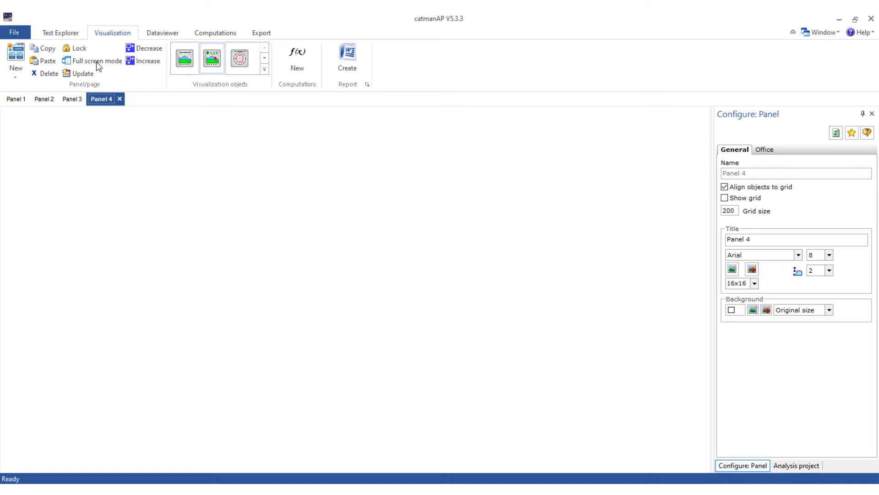
left_click(264, 69)
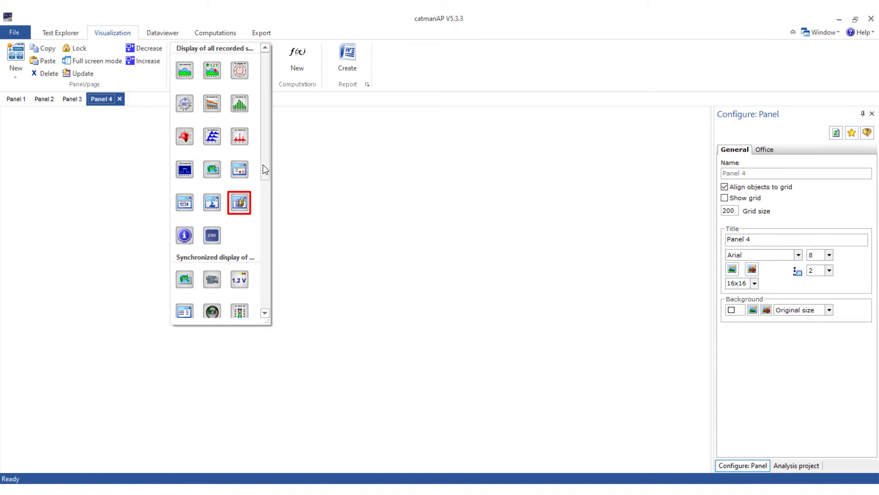
left_click(239, 202)
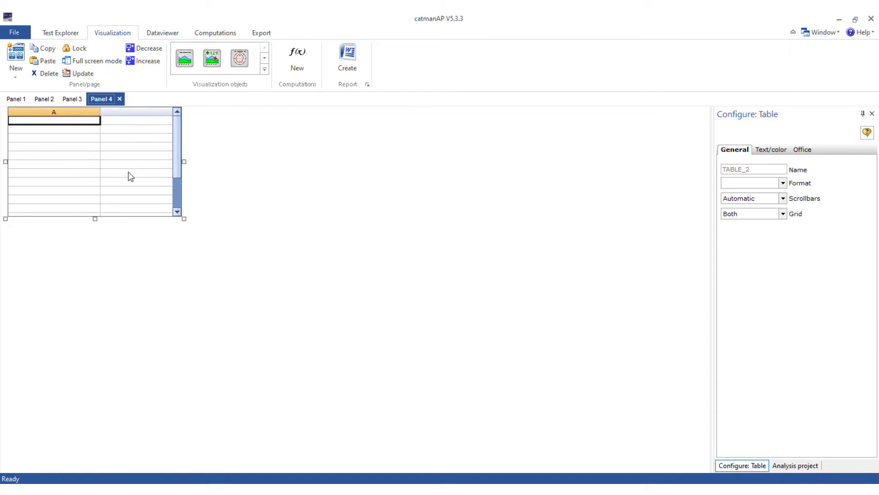
left_click_drag(128, 176, 439, 174)
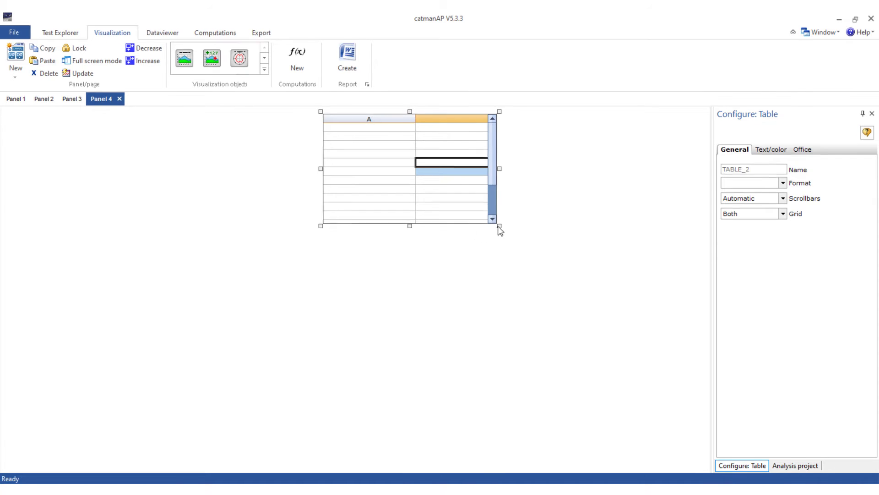
left_click_drag(499, 225, 658, 383)
Add Force_A, Force_B, Displacement and Pt100 columns to the table and widen it.
left_click(761, 470)
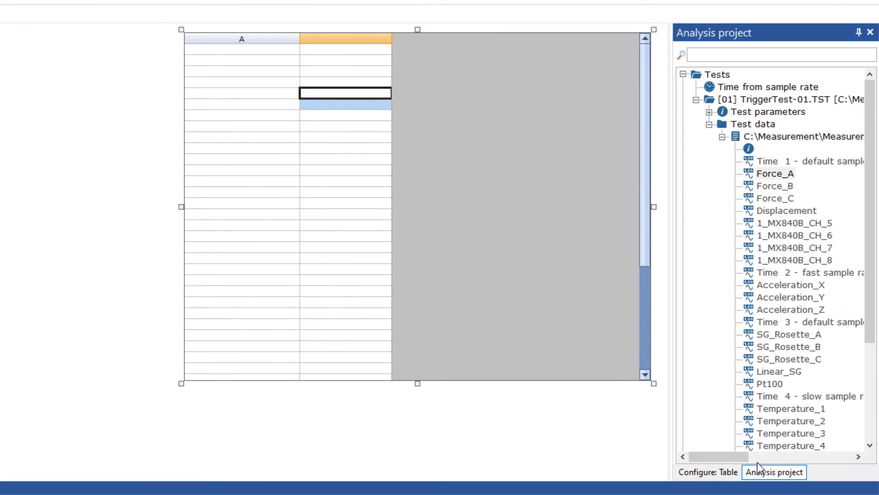
left_click_drag(781, 178, 348, 173)
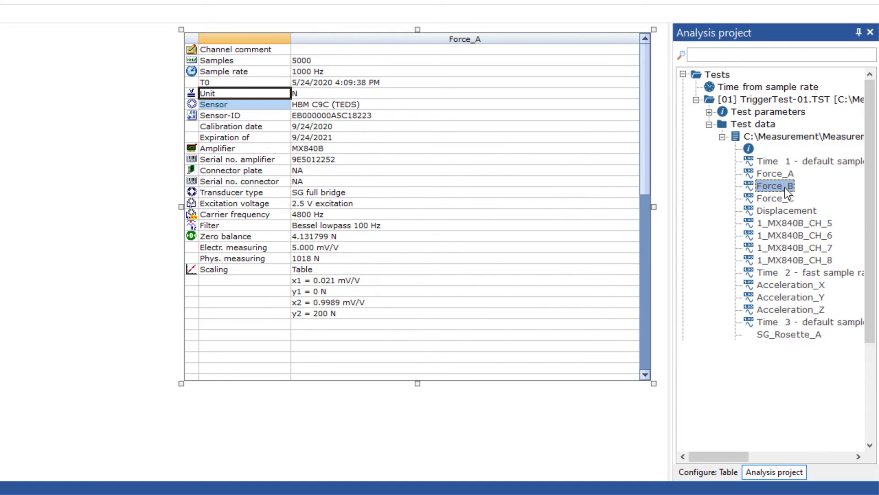
left_click_drag(785, 187, 398, 196)
left_click_drag(784, 210, 427, 224)
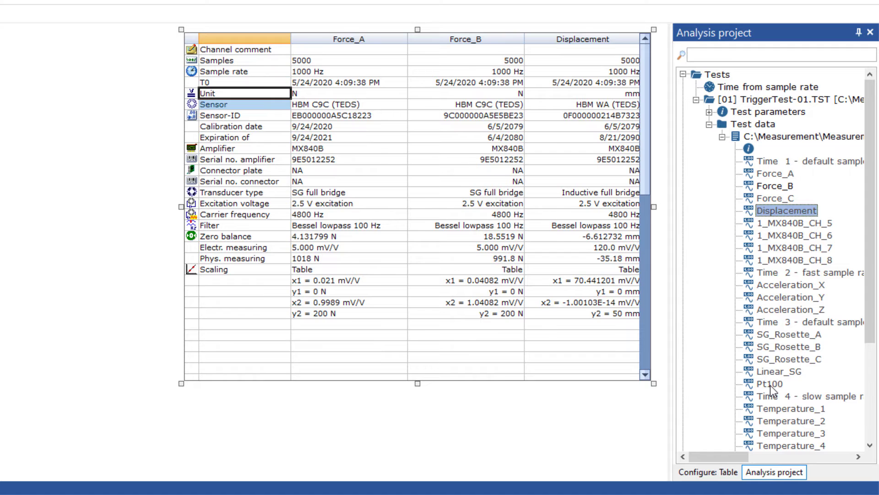
left_click_drag(773, 387, 551, 239)
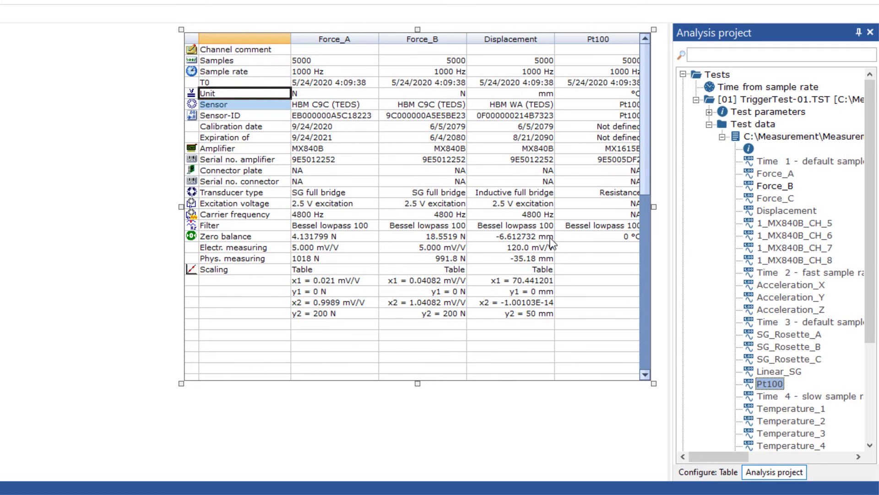
left_click_drag(181, 207, 160, 209)
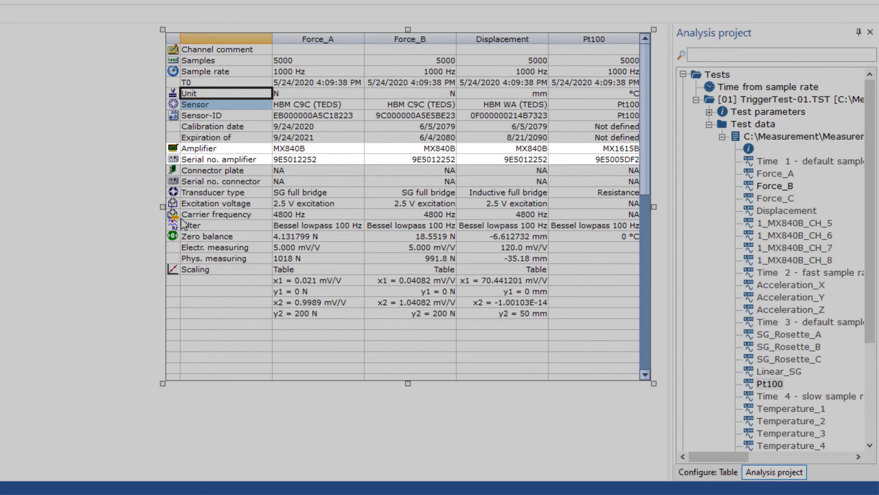
Start entering the table's Word bookmark name Table_TD.
left_click(694, 473)
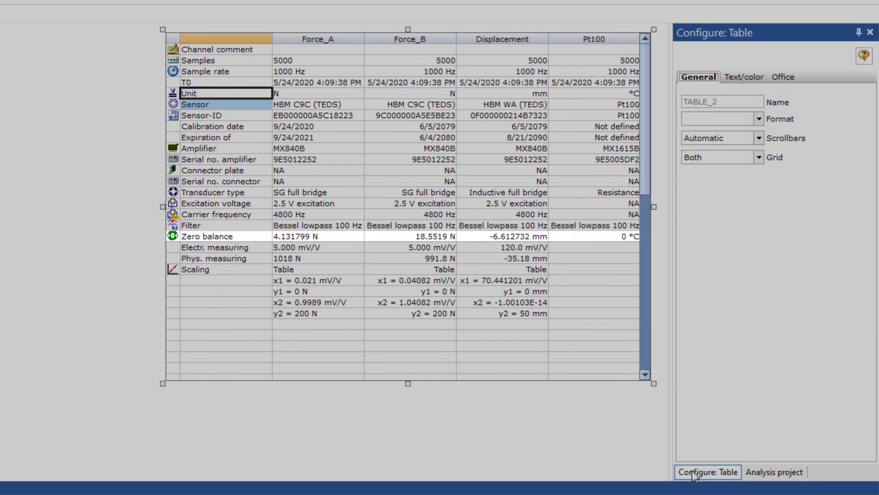
left_click(784, 79)
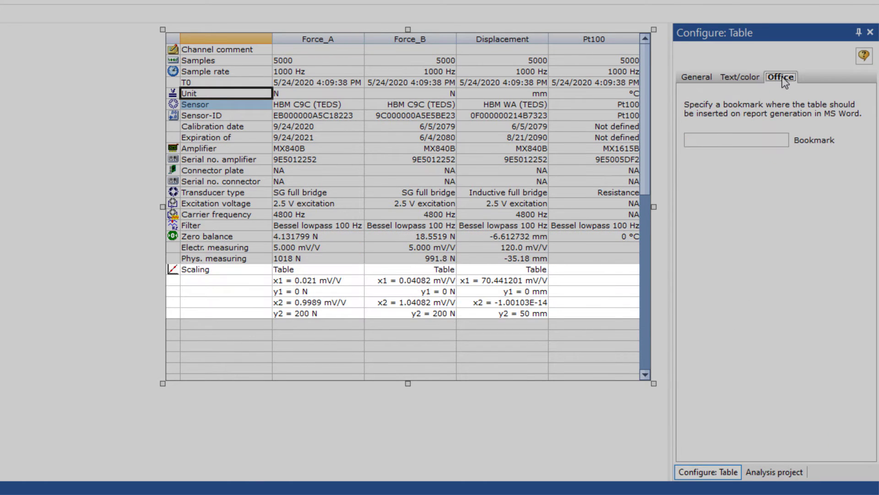
left_click(714, 140)
type("Table_TD")
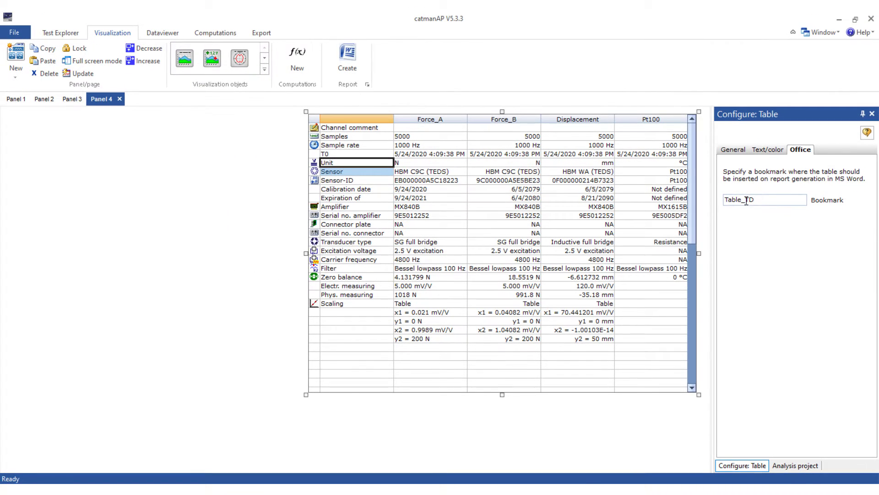
Add Panel 5 with a centred, enlarged statistics table.
left_click(16, 55)
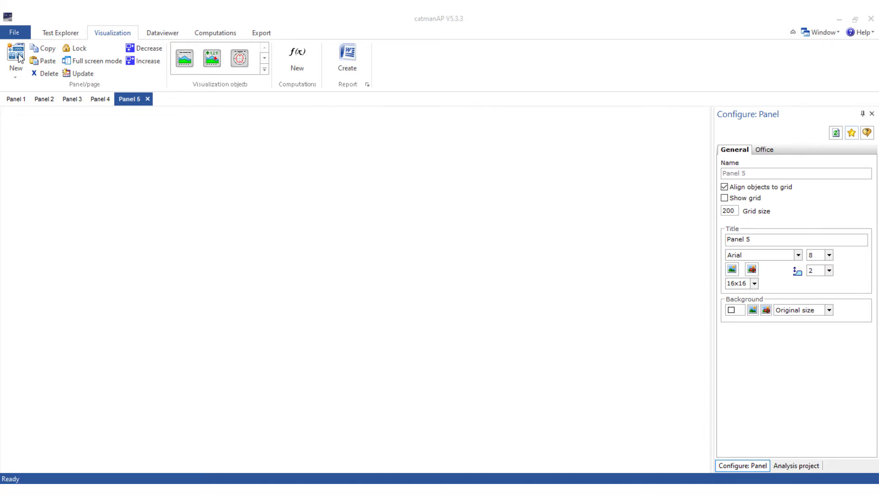
left_click(264, 69)
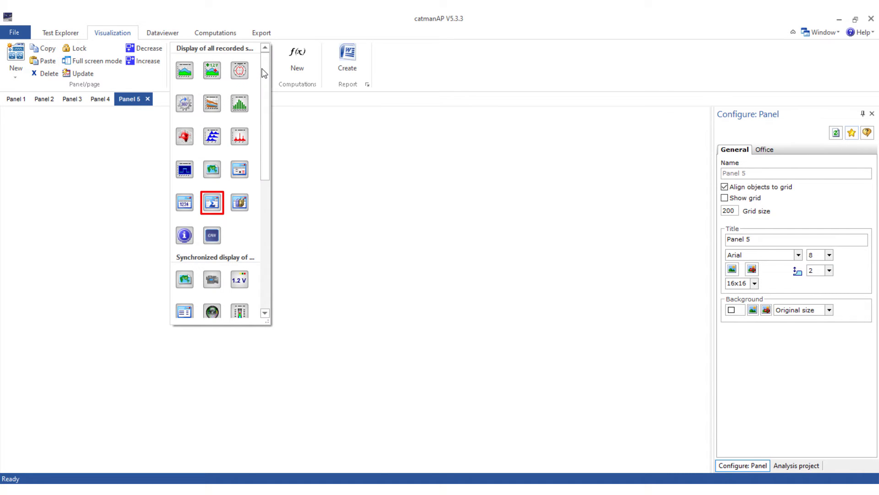
left_click(213, 202)
left_click(44, 150)
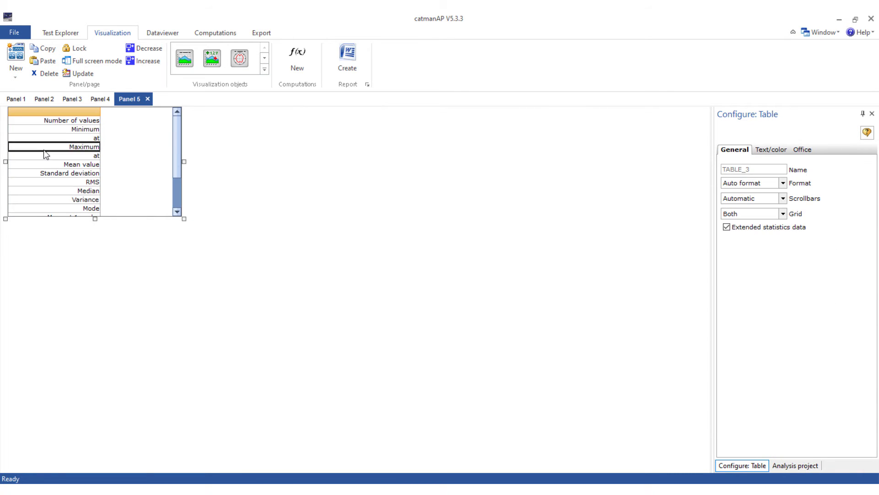
left_click_drag(46, 154, 356, 170)
left_click_drag(491, 234, 706, 379)
Fill the statistics table with Force_A, Force_B, Force_C and Displacement, then shrink it.
left_click(795, 466)
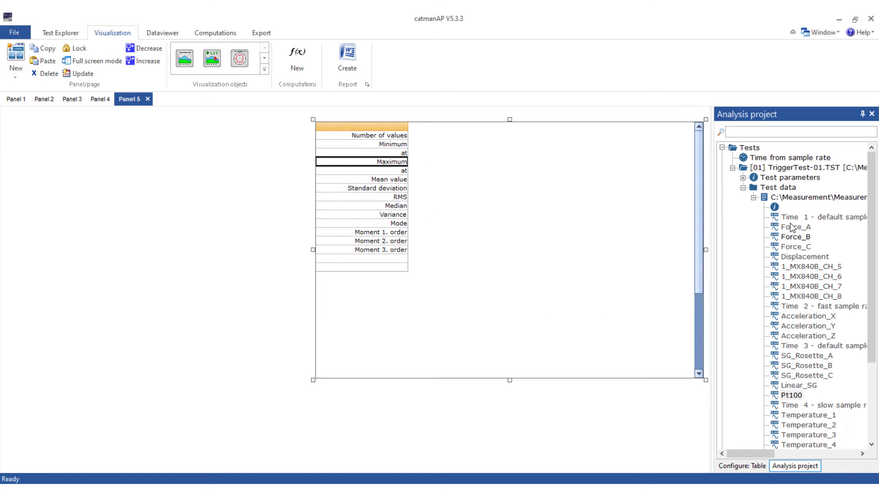
left_click_drag(795, 226, 705, 211)
left_click_drag(790, 236, 669, 231)
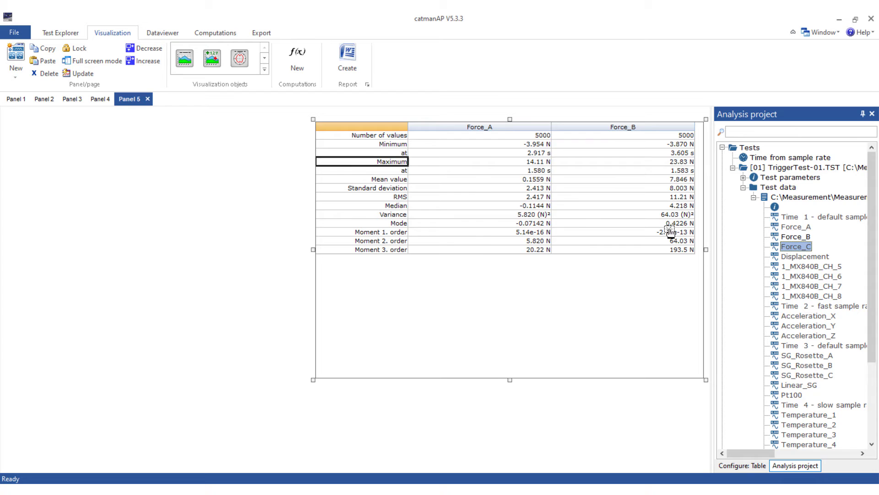
left_click_drag(794, 256, 673, 229)
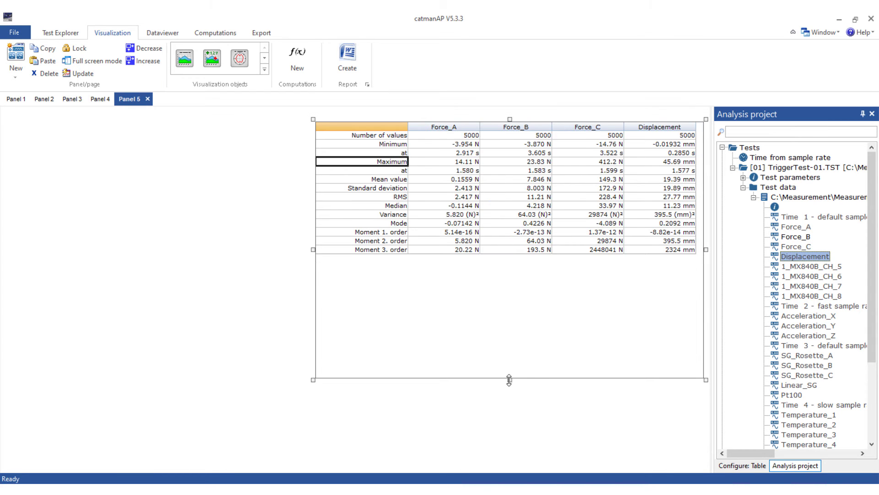
left_click_drag(510, 380, 490, 262)
Keep extended statistics data on and set the Word bookmark to Table_Statistics.
left_click(740, 465)
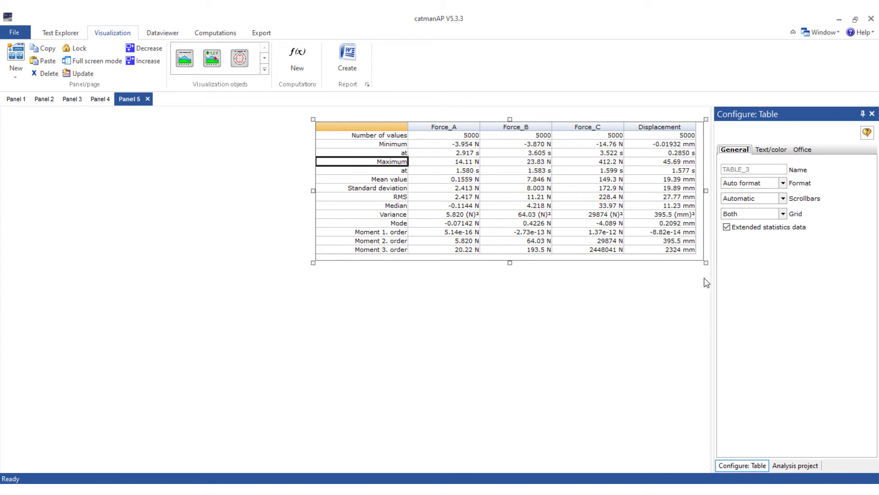
left_click(727, 228)
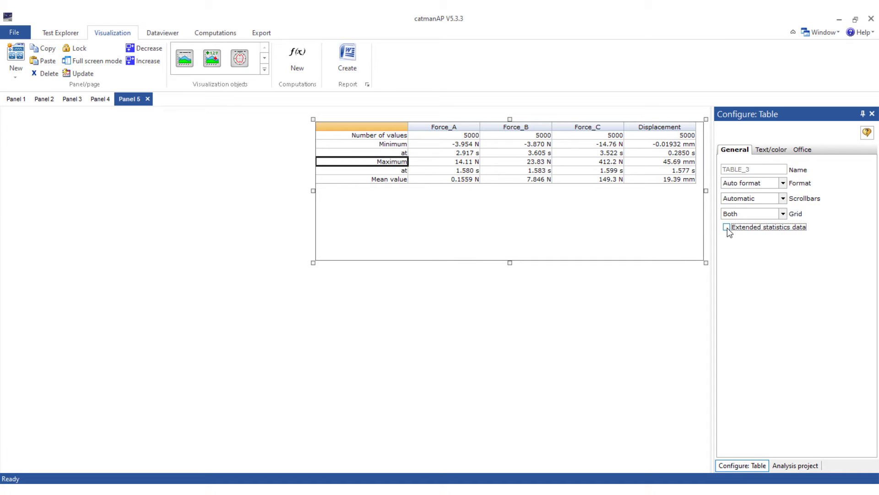
left_click(727, 228)
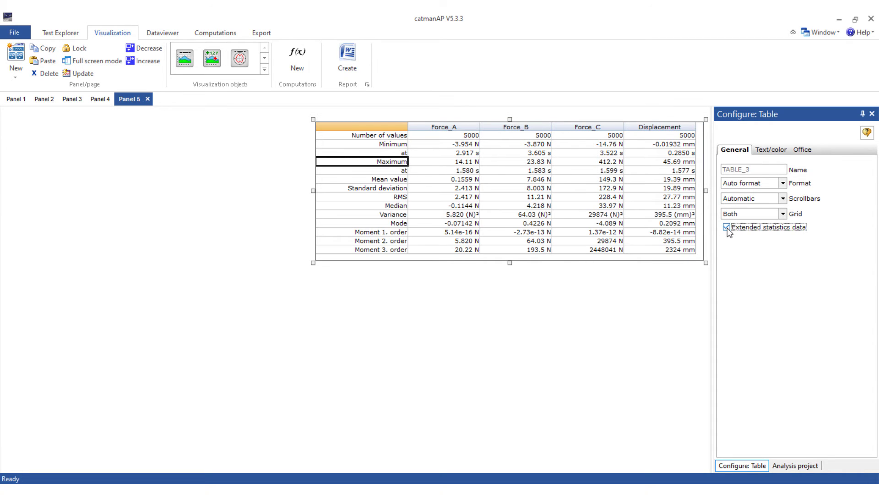
left_click(802, 149)
left_click(745, 200)
type("Table_St")
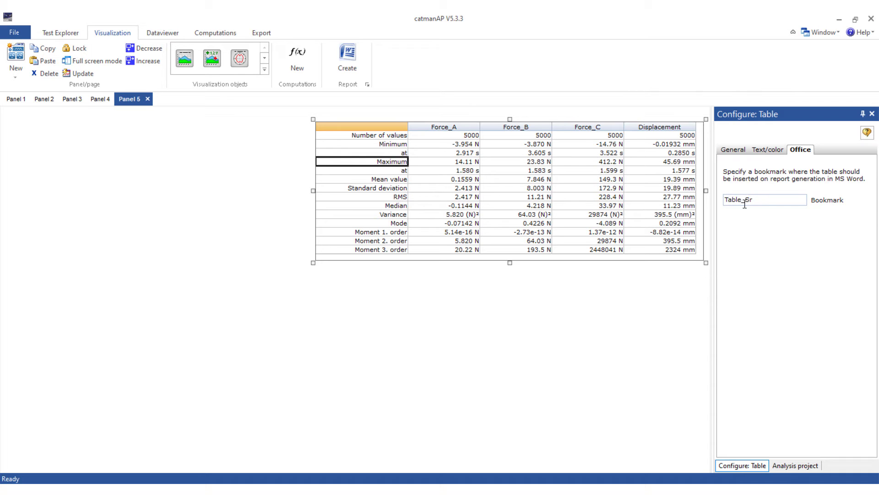
type("atistics")
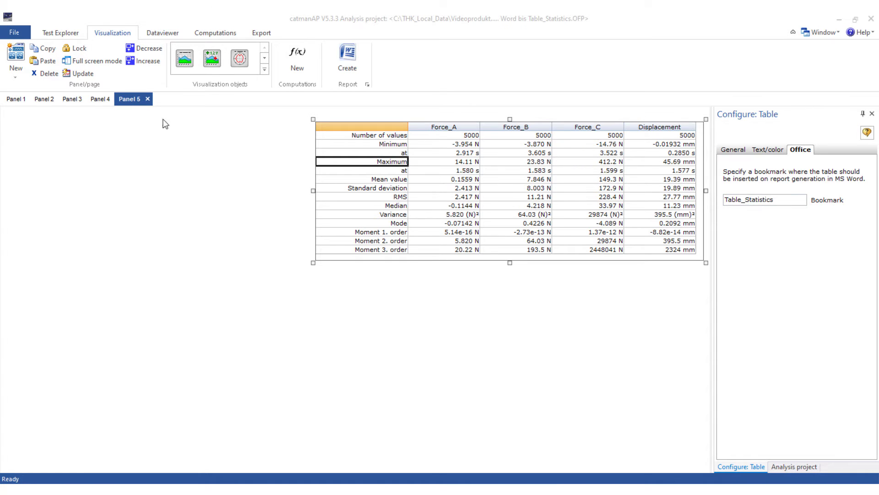
Add Panel 6 with a data table moved right and enlarged.
left_click(16, 53)
left_click(265, 69)
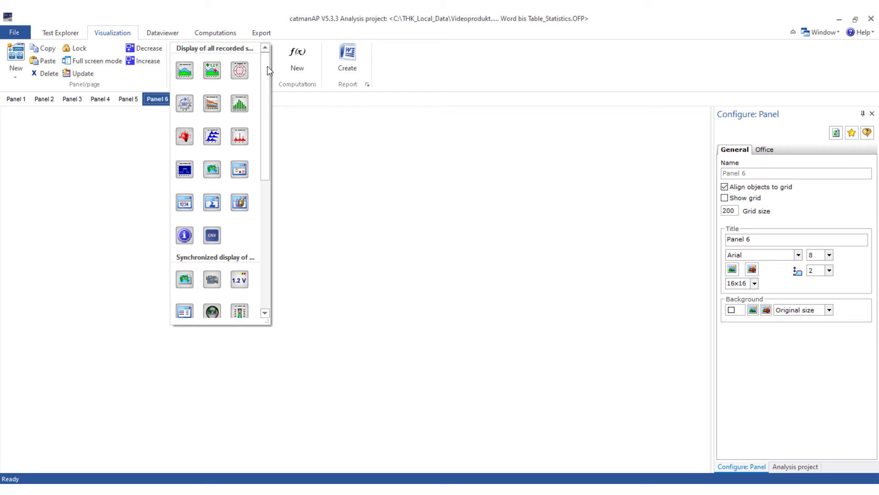
left_click(184, 204)
left_click_drag(100, 165, 568, 155)
left_click_drag(609, 234, 678, 358)
Fill the table with Reference and Sensor values in 0.000 format and fit it to 21 rows.
left_click(776, 468)
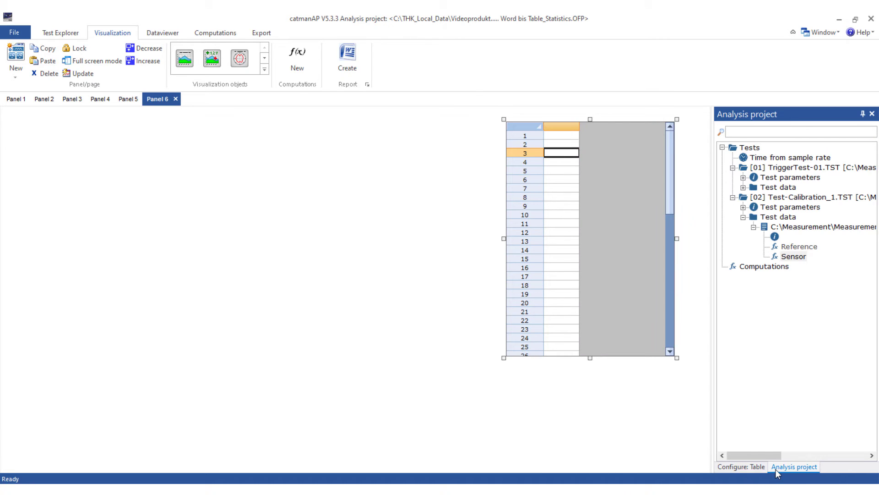
left_click_drag(799, 248, 558, 205)
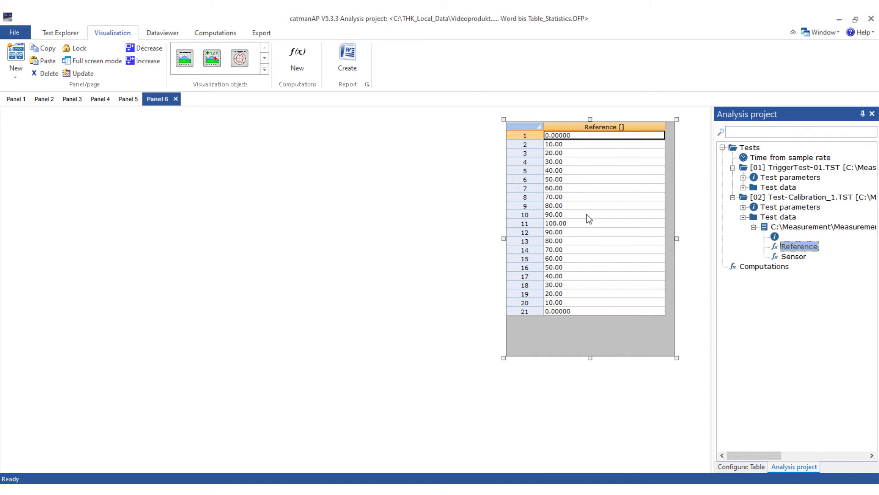
left_click_drag(796, 258, 636, 232)
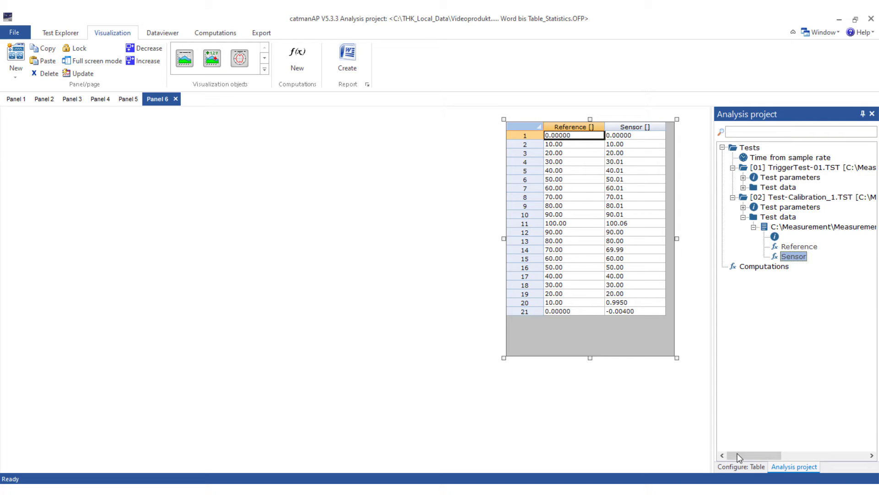
left_click(741, 466)
left_click(784, 183)
left_click(764, 221)
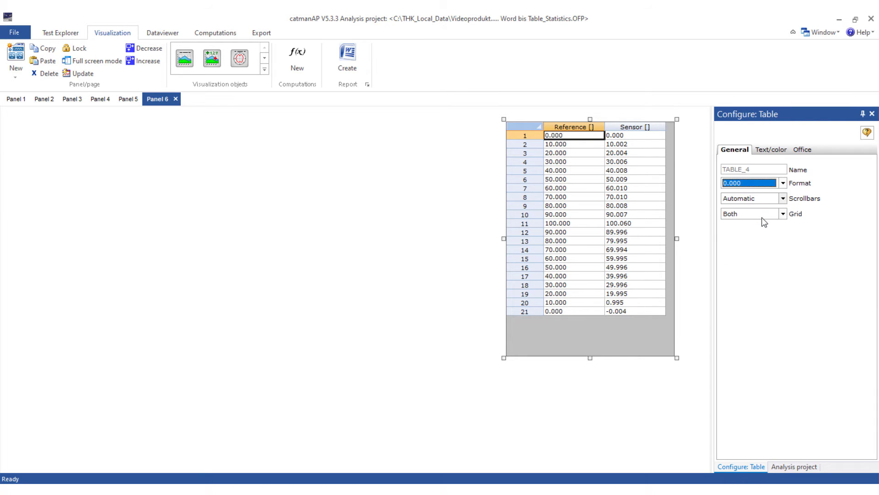
left_click_drag(589, 357, 591, 322)
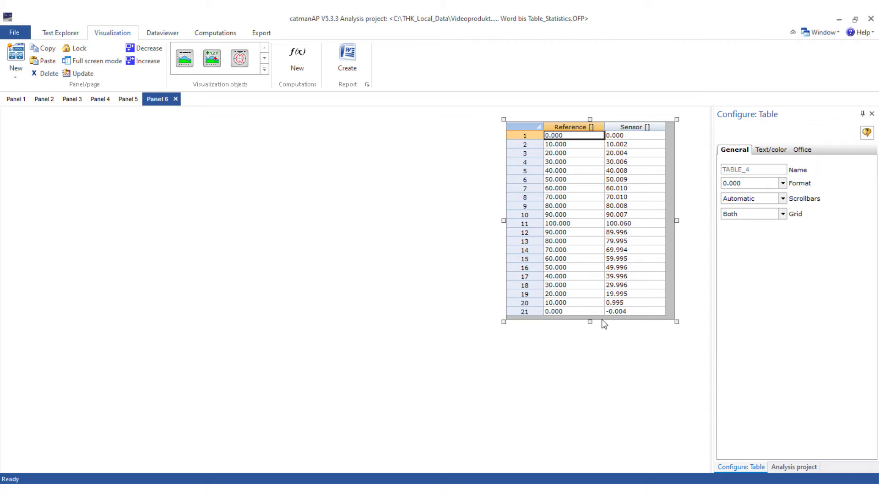
left_click(801, 150)
left_click(754, 202)
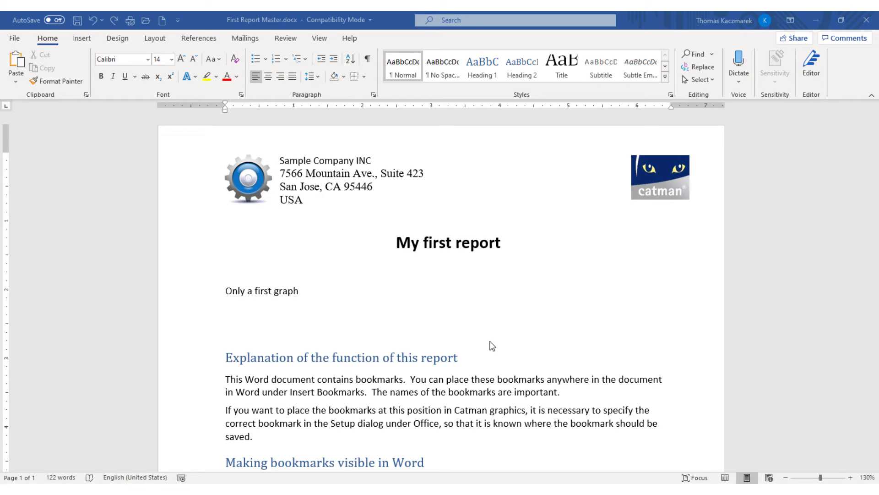
Rewrite the placeholder as 'Here you can see Graph_1' and add a 'Here you can see Graph_2' line.
left_click_drag(308, 290, 225, 292)
type("Here you can see Graph_1")
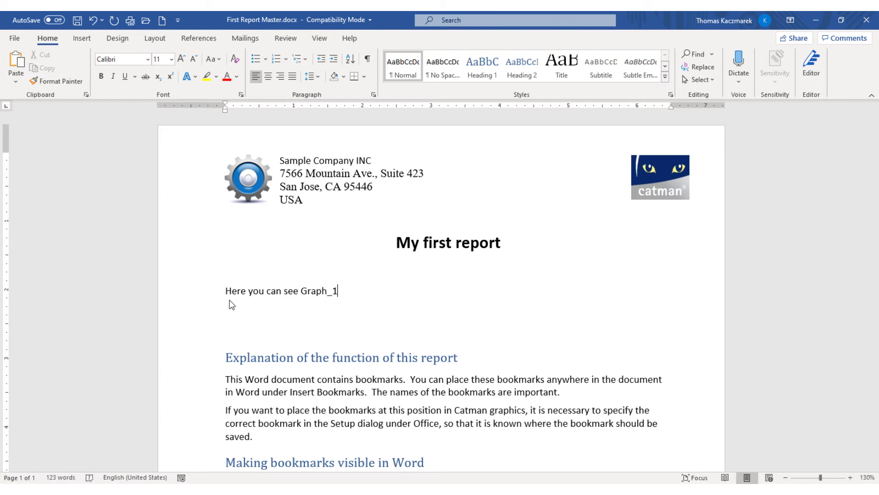
left_click_drag(300, 290, 225, 291)
key("ctrl+c")
left_click(237, 327)
key("ctrl+v")
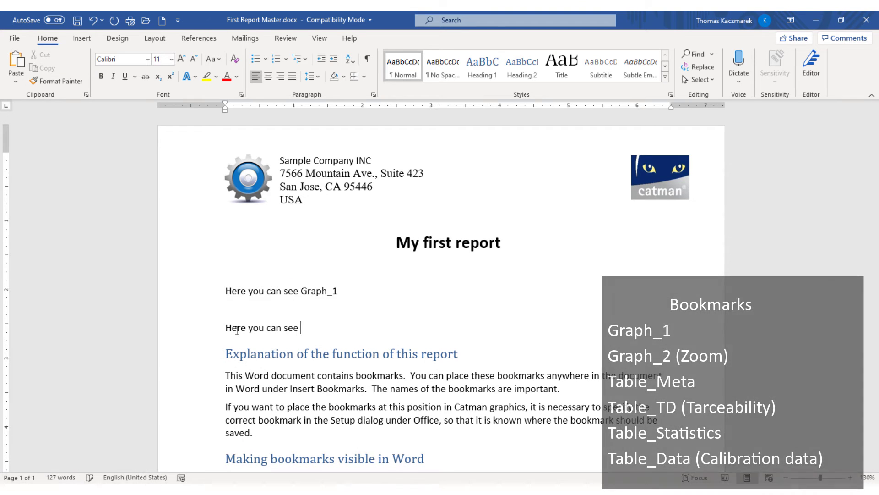
type("Graph_2")
Add 'Here you can see' lines for Table_Meta, Table_TD, Table_Statistics and Table_Data.
key("Return")
key("Return")
key("ctrl+v")
type("Tab")
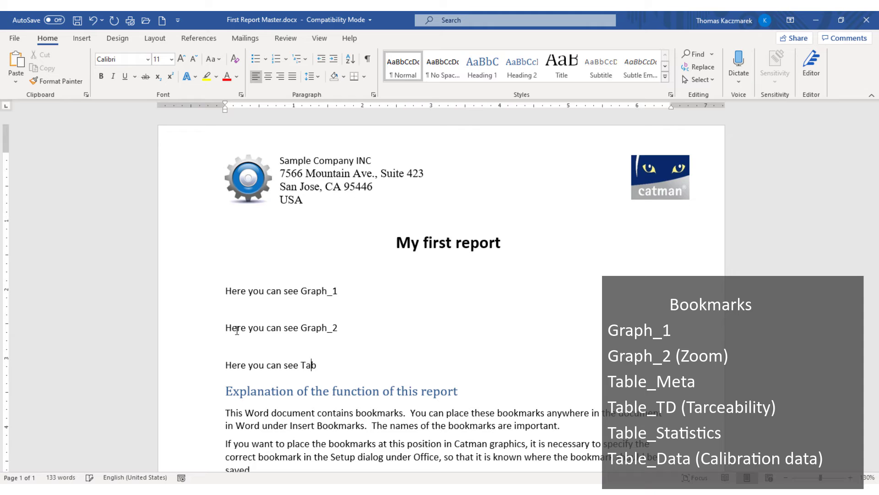
type("le_Meta")
key("Return")
key("Return")
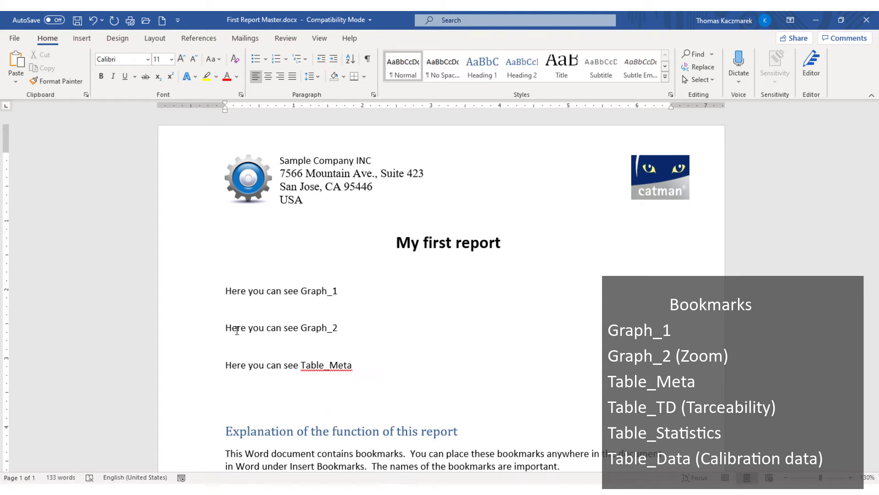
key("ctrl+v")
type("Table_TD")
key("Return")
key("Return")
key("ctrl+v")
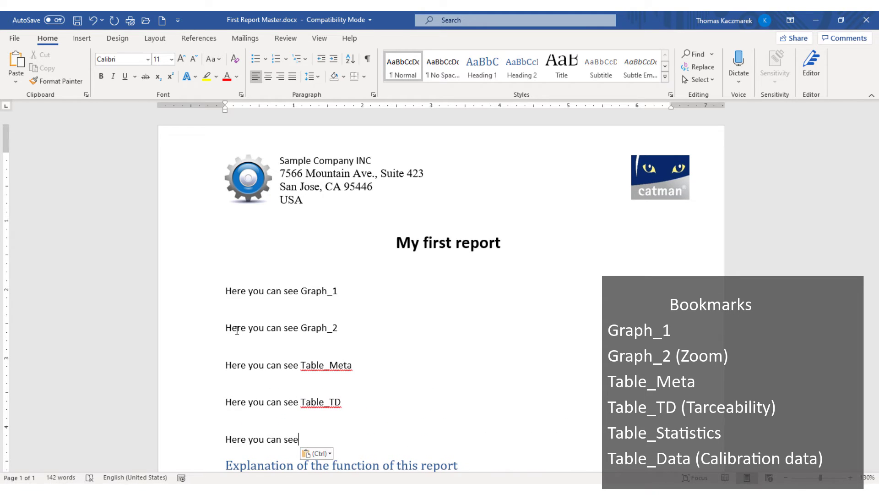
type("Table_Statistics")
key("Return")
key("Return")
key("ctrl+v")
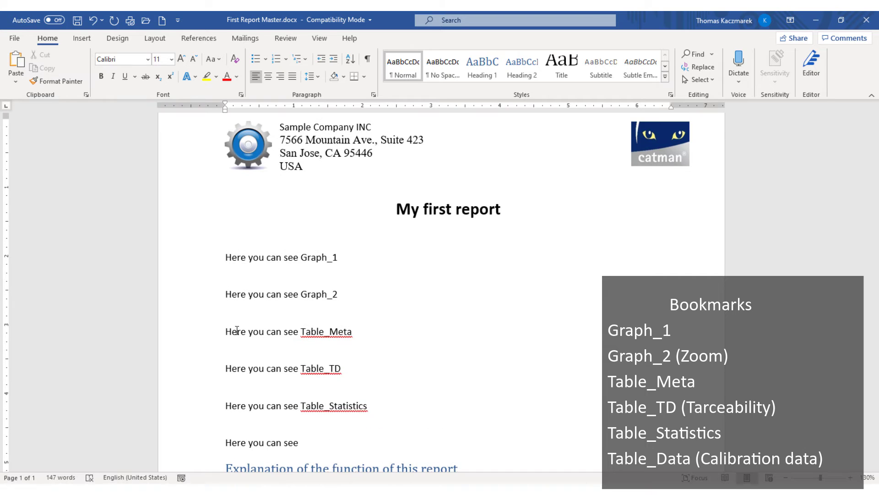
type("Table_Data")
key("Return")
key("Return")
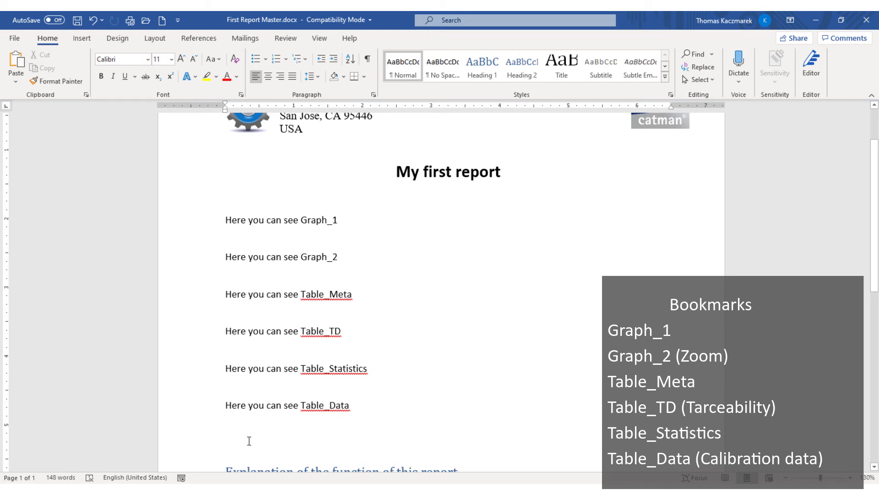
Insert a bookmark named Graph_2 at the line mentioning Graph_2.
double_click(341, 257)
left_click(226, 270)
left_click(82, 38)
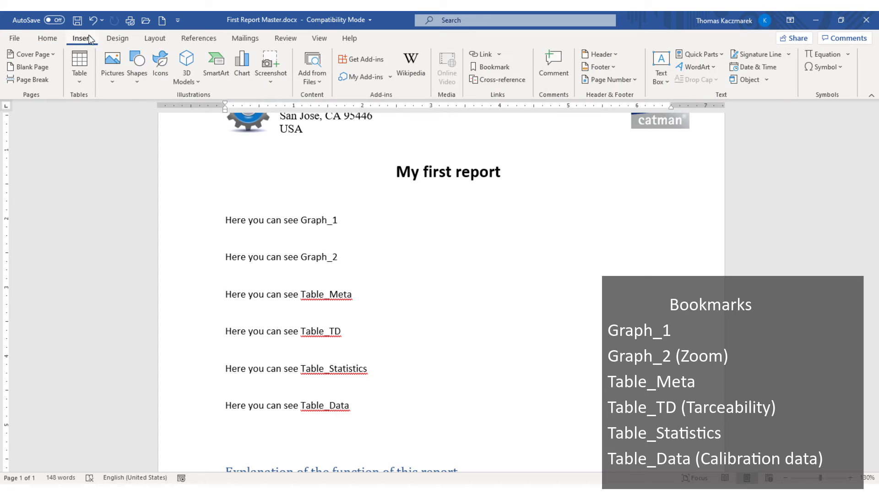
left_click(493, 69)
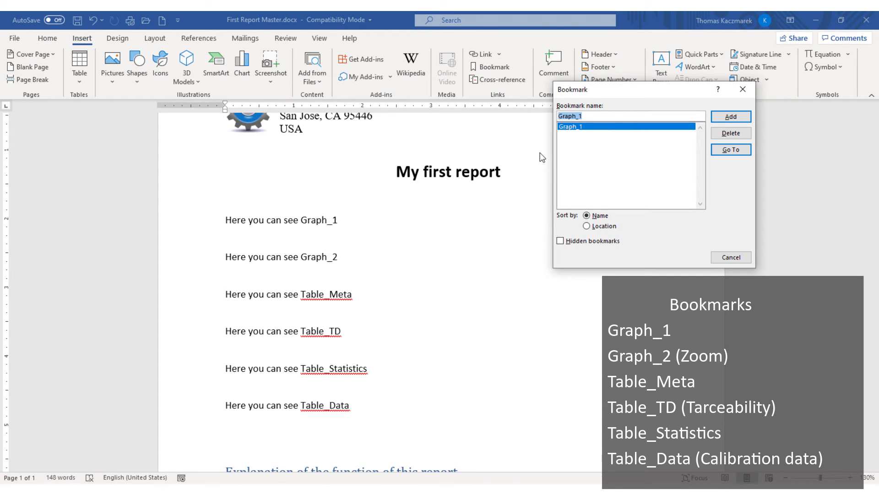
type("Graph_2")
left_click(732, 117)
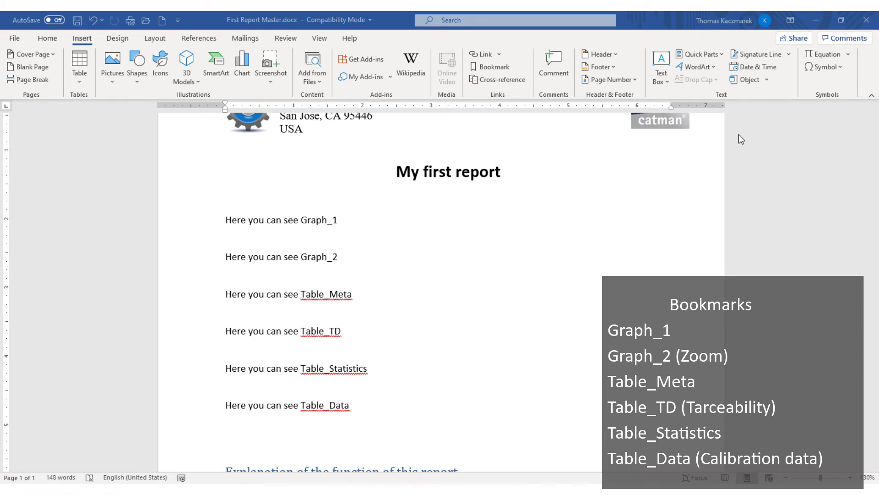
Tick Show bookmarks in Word Options' Advanced settings.
left_click(15, 41)
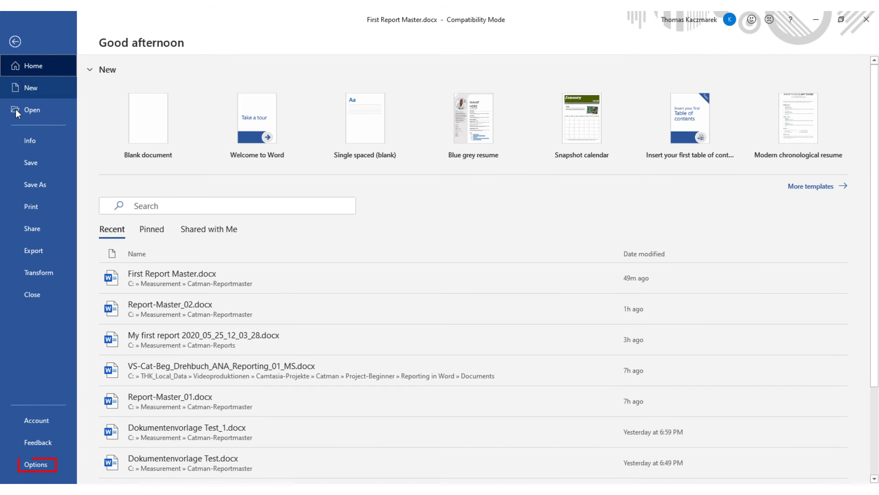
left_click(42, 463)
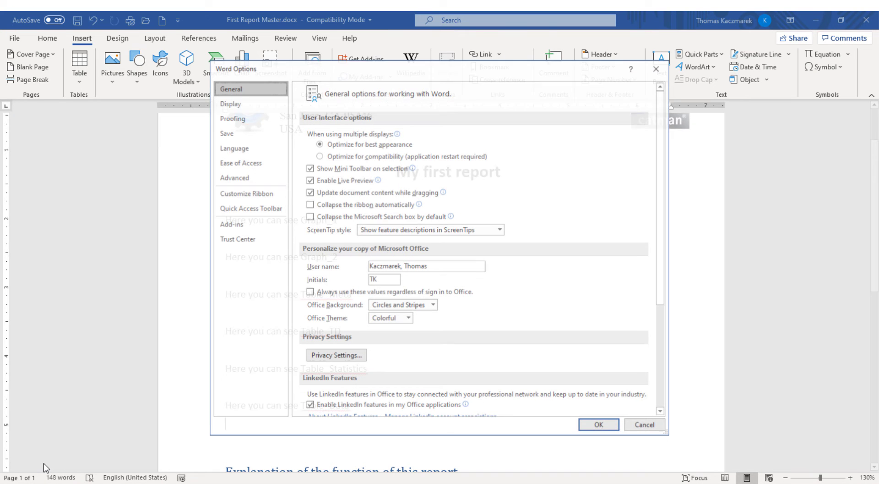
left_click(233, 177)
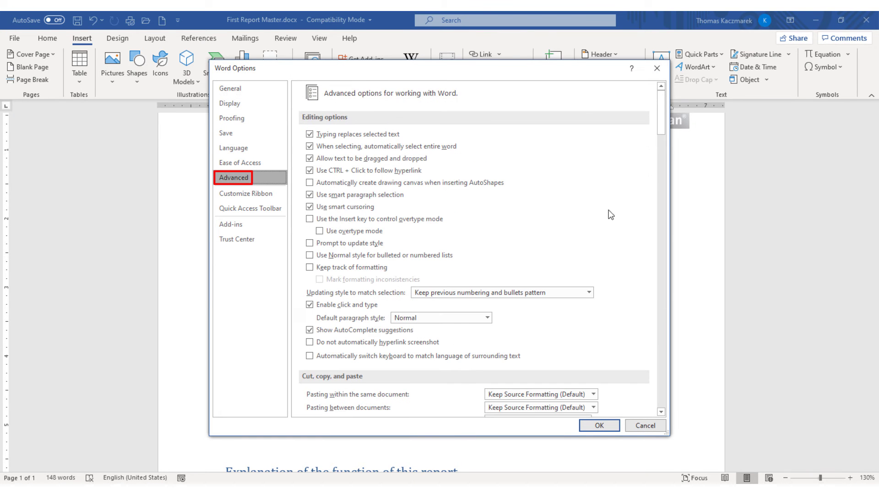
scroll(640, 209, "down", 10)
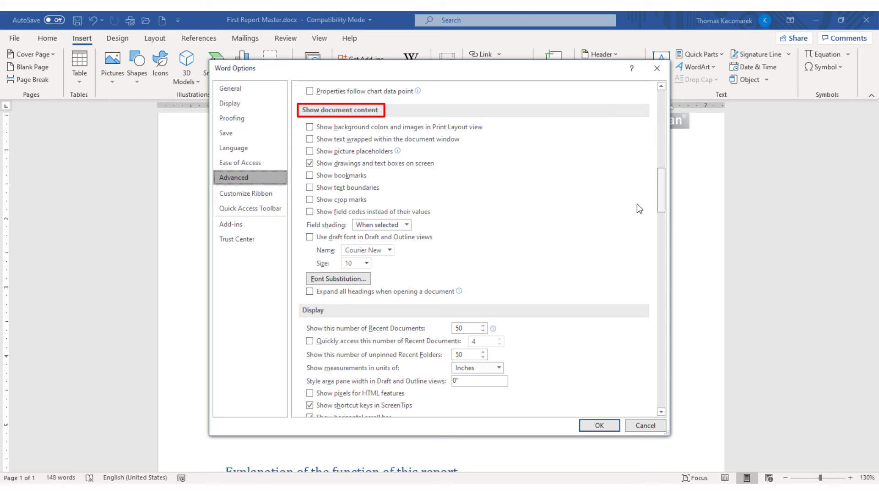
left_click(310, 176)
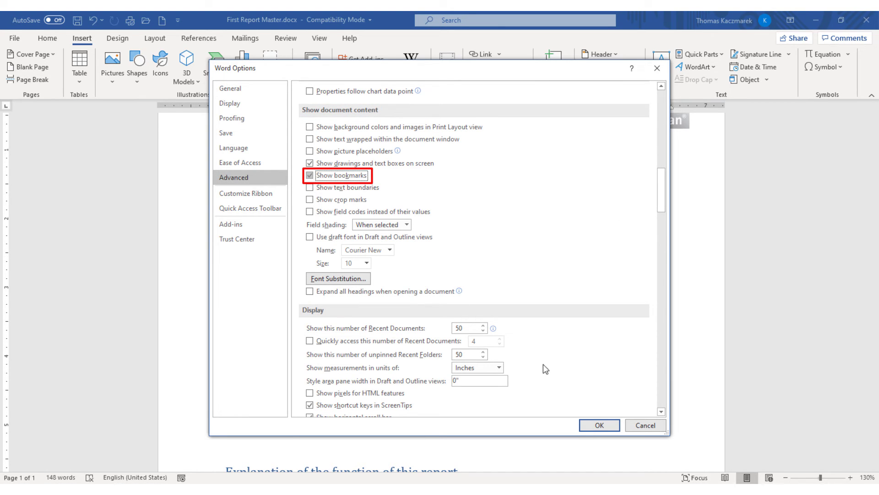
Confirm the options, then add bookmarks Table_Meta and Table_TD below their lines.
left_click(590, 425)
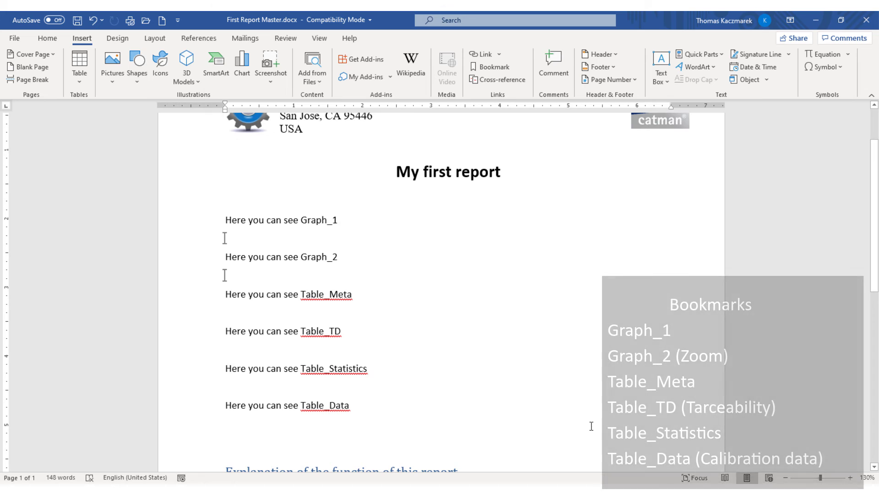
double_click(326, 295)
left_click(255, 311)
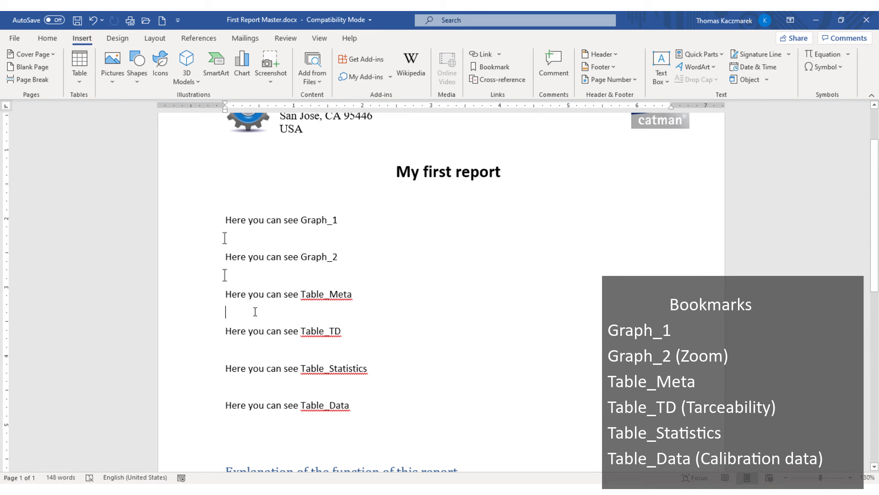
left_click(493, 69)
type("Table_Meta")
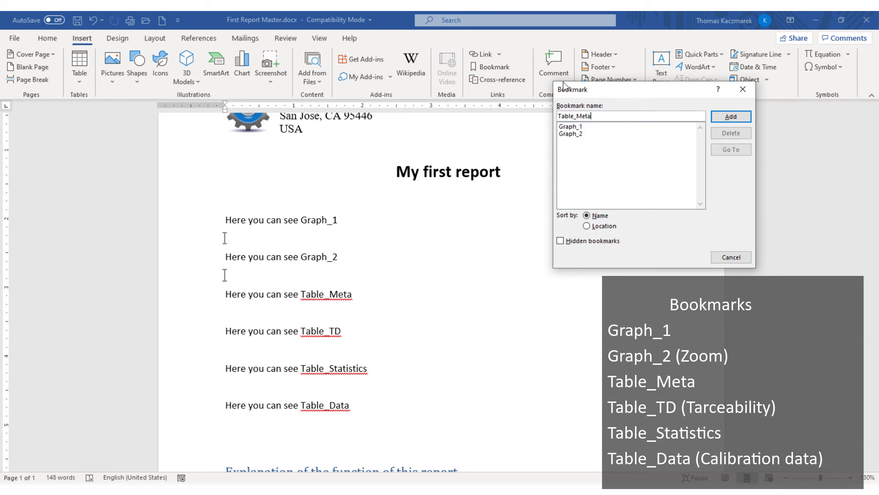
left_click(731, 117)
double_click(307, 332)
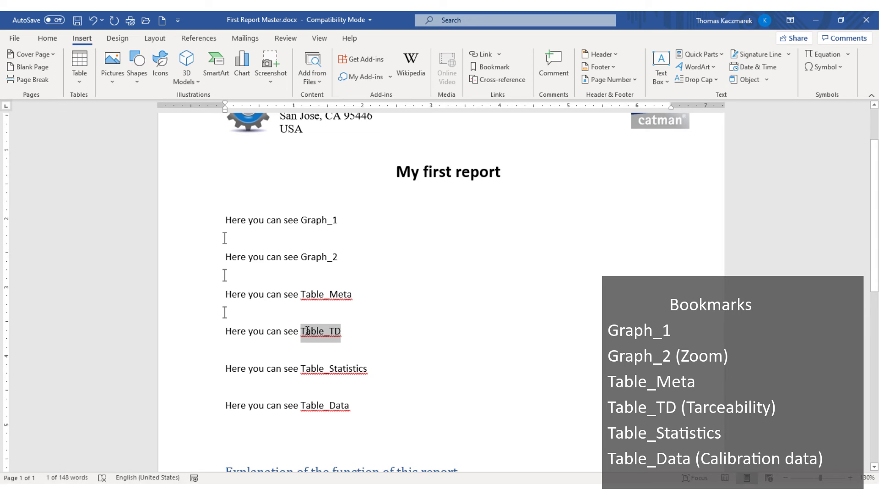
left_click(268, 346)
left_click(512, 70)
type("Table_TD")
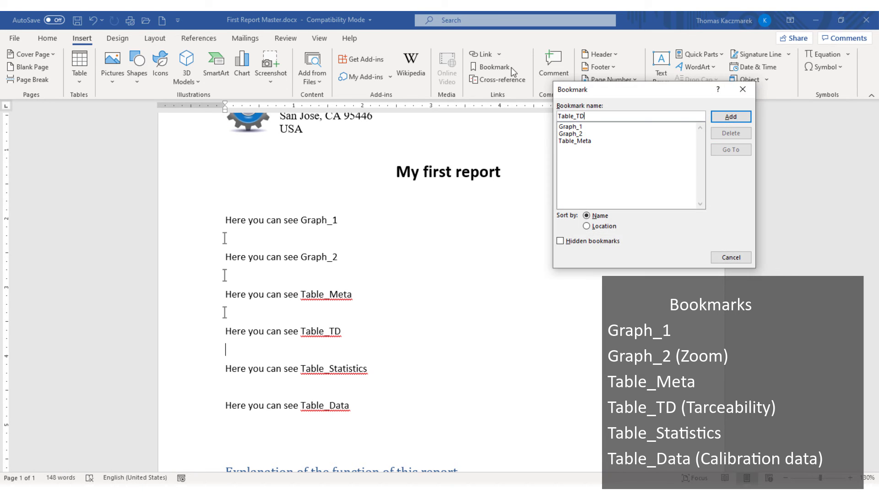
left_click(731, 116)
Add bookmarks Table_Statistics and Table_Data on the empty lines below their sentences.
double_click(314, 367)
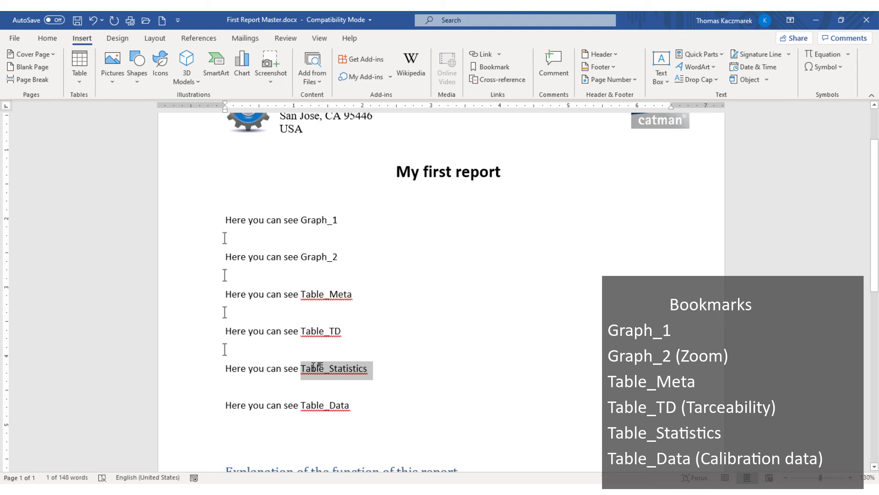
left_click(264, 384)
left_click(491, 66)
type("Table_Statistics")
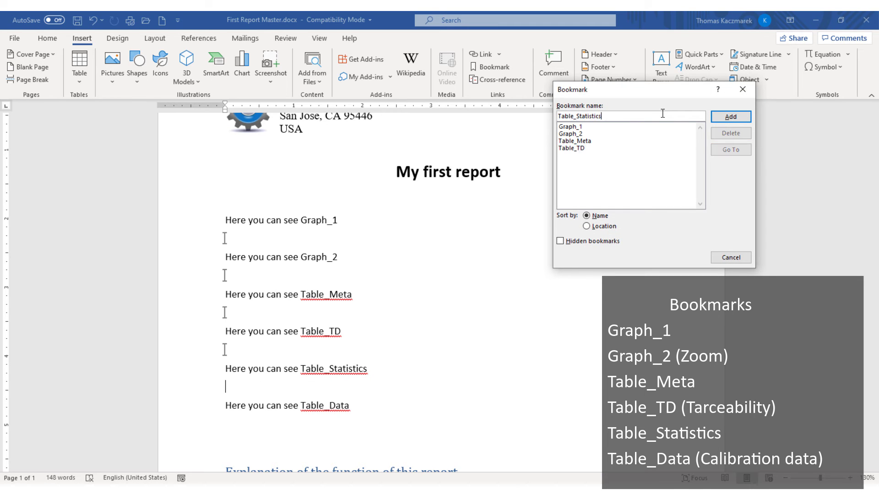
key("Return")
double_click(305, 406)
left_click(260, 421)
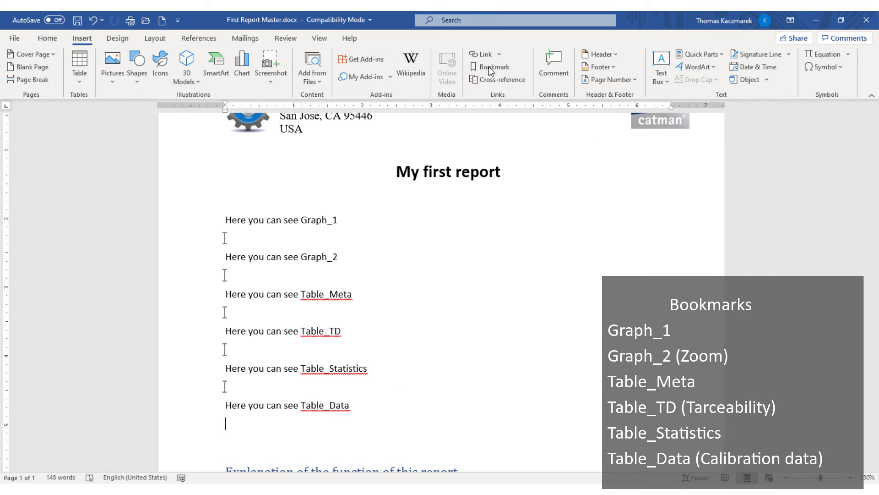
left_click(491, 67)
type("Table_Data")
left_click(731, 116)
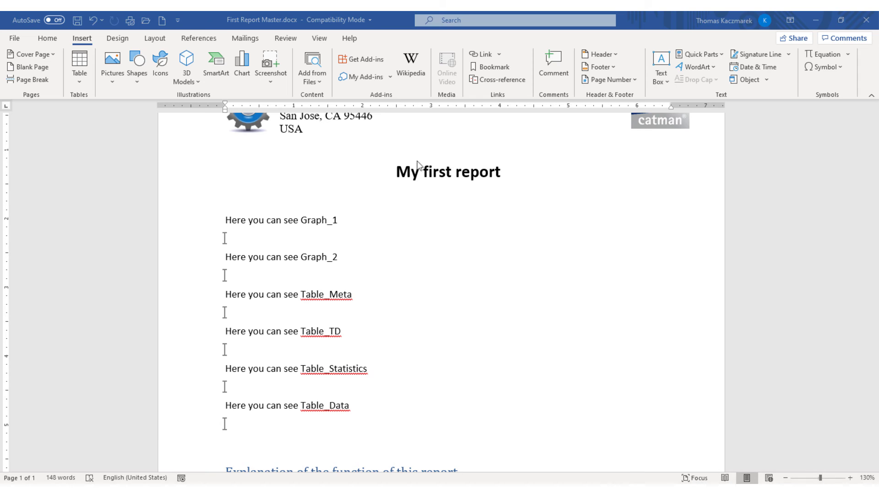
Untick Show bookmarks in Word's Advanced options and save First Report Master.docx.
left_click(14, 38)
left_click(32, 464)
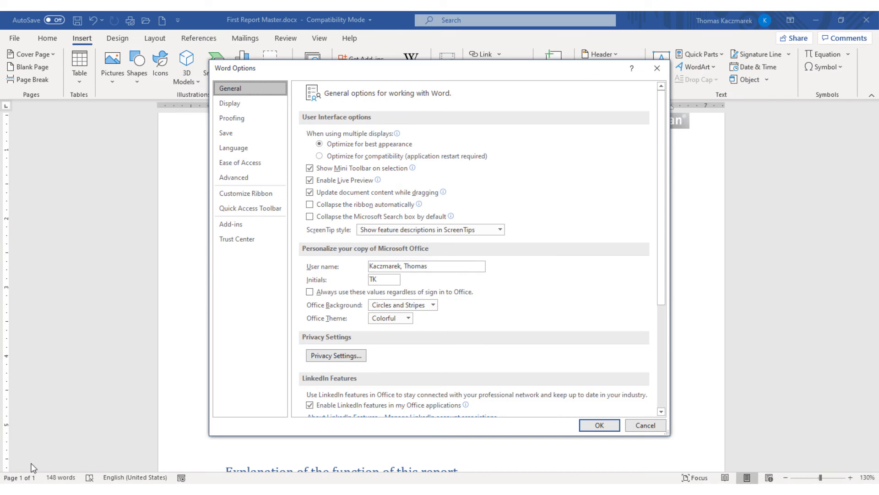
left_click(240, 177)
left_click_drag(656, 121, 672, 182)
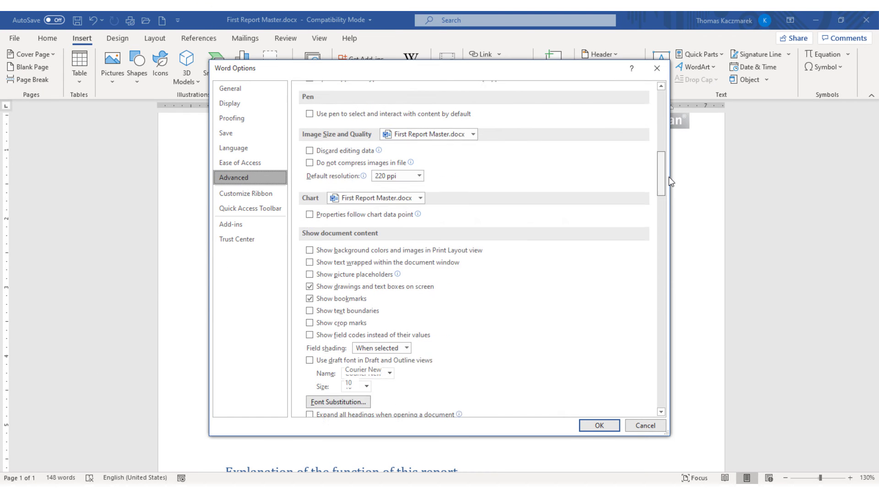
left_click(311, 283)
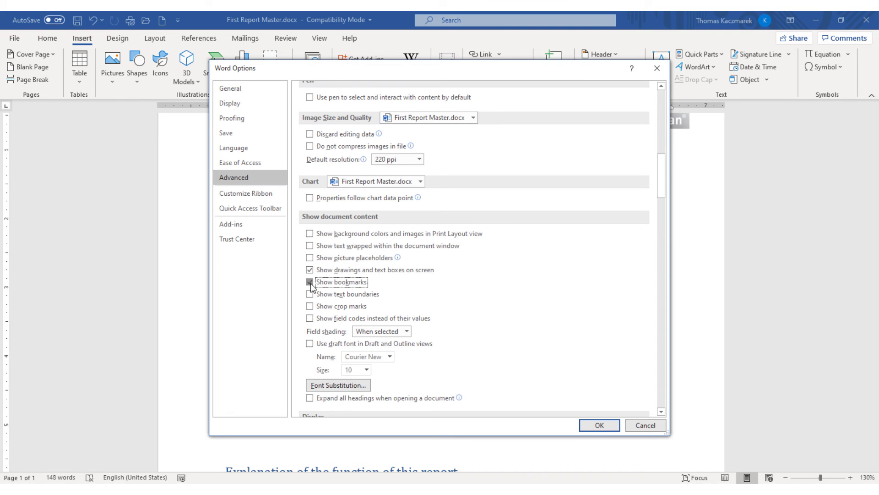
left_click(600, 425)
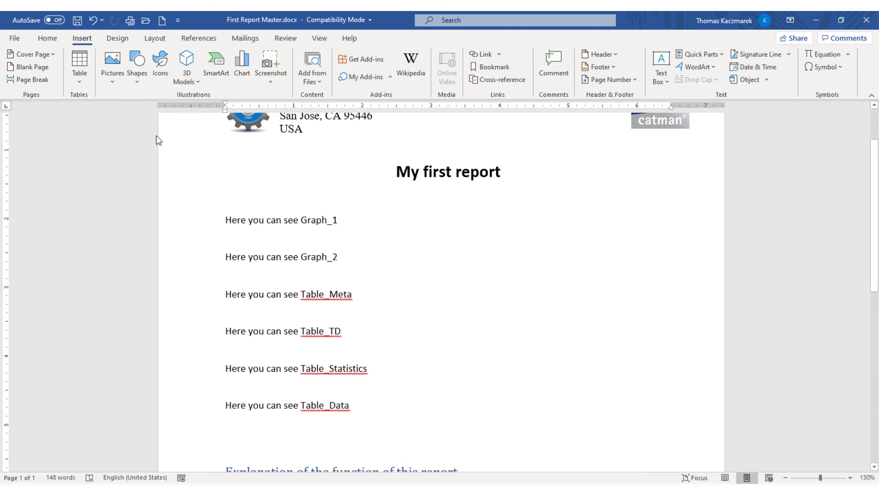
left_click(81, 18)
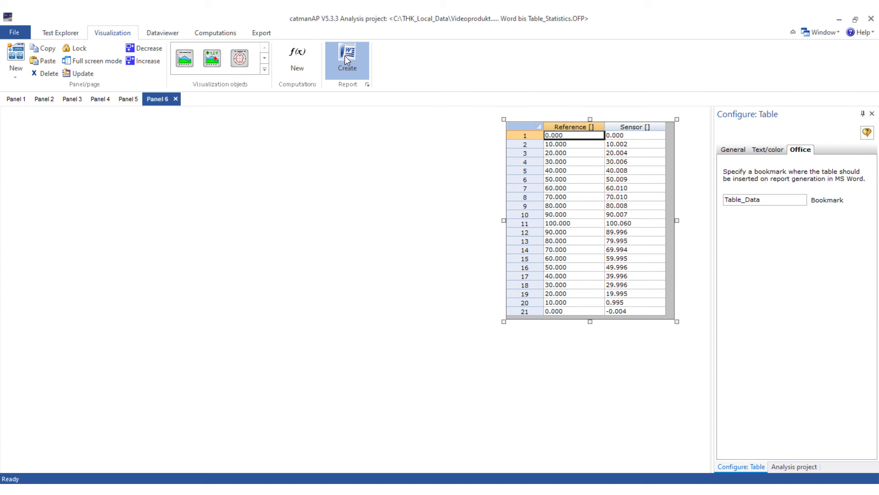
Create the Word report from the template and scroll through the generated document.
left_click(346, 56)
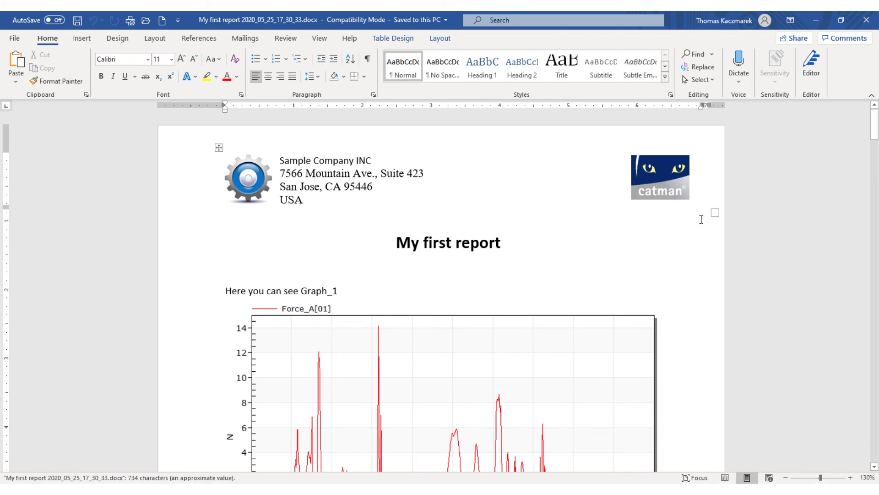
mouse_move(873, 129)
left_mouse_down()
mouse_move(853, 252)
mouse_move(856, 418)
mouse_move(873, 120)
left_mouse_up()
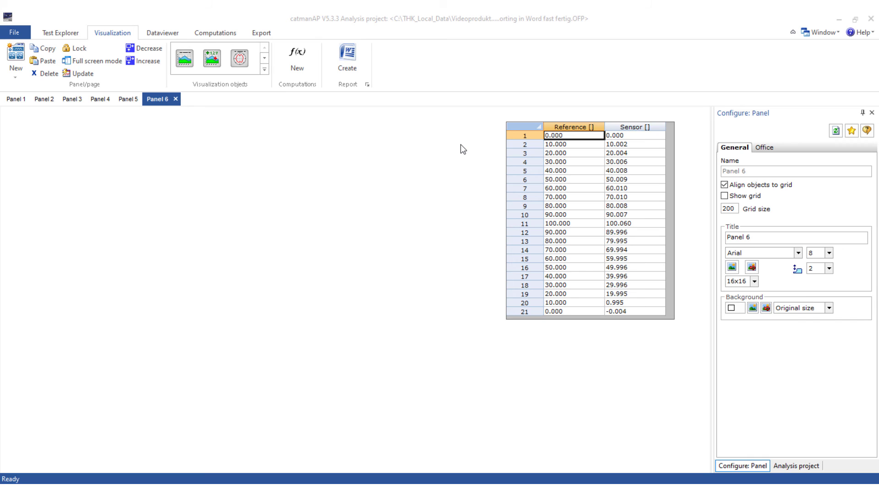
Set the report file type to PDF (*.pdf) in the report settings.
left_click(368, 84)
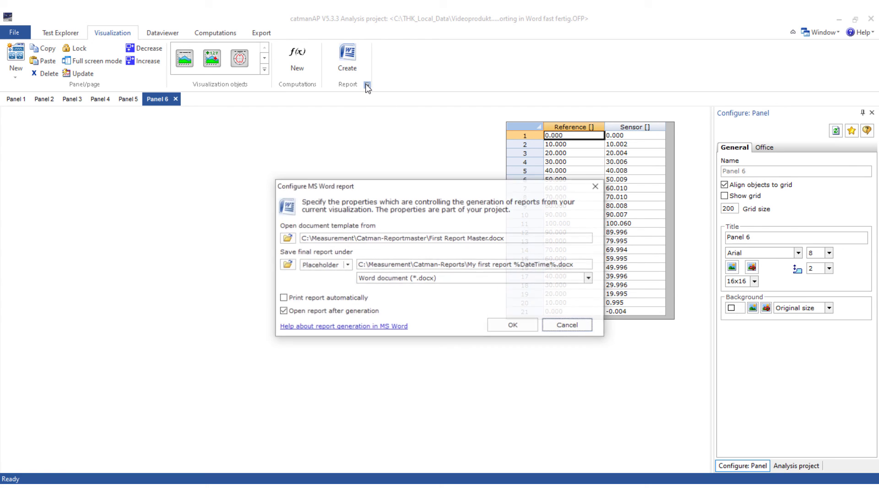
left_click(589, 277)
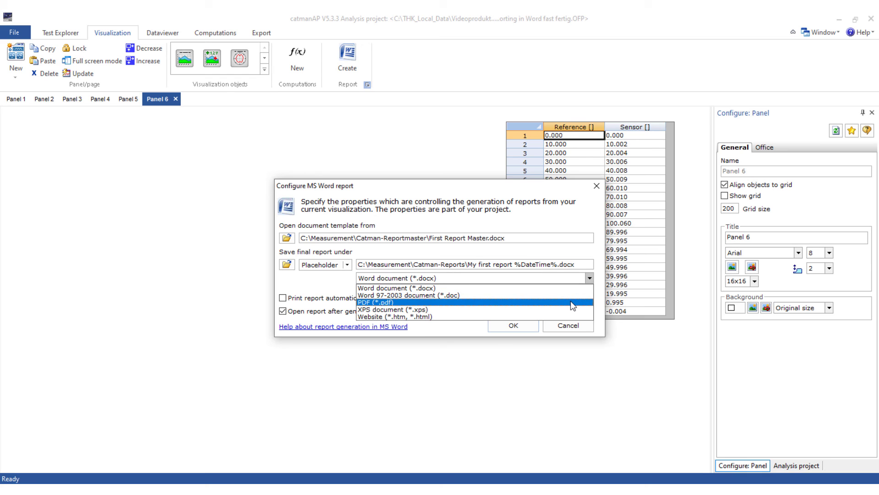
left_click(572, 303)
left_click(527, 325)
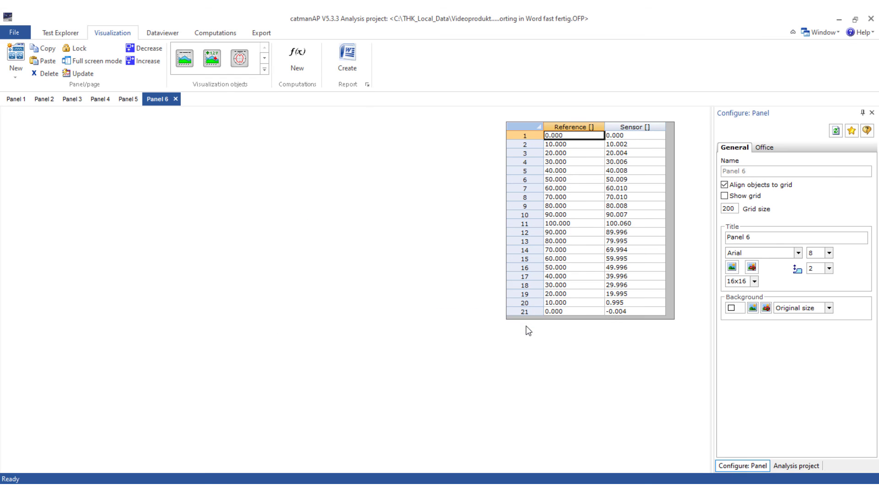
Create the PDF report, scroll through it in Acrobat Reader, and return to page 1.
left_click(348, 62)
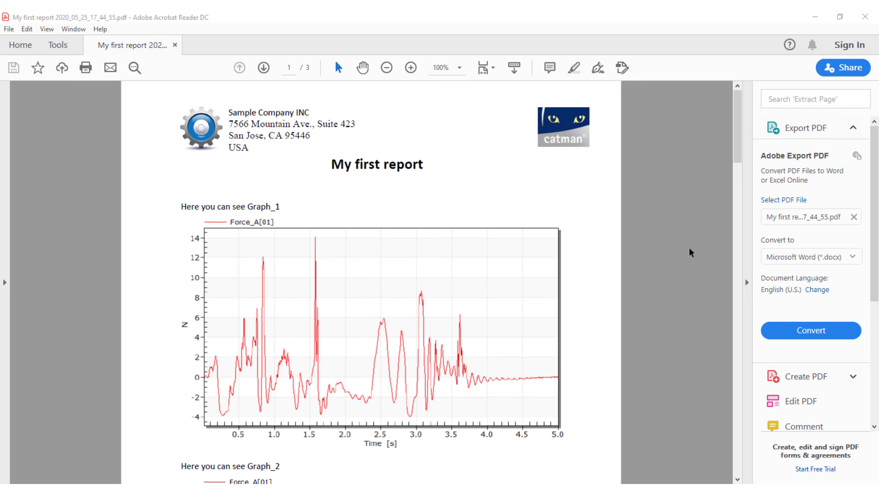
left_click_drag(738, 149, 710, 412)
key("Home")
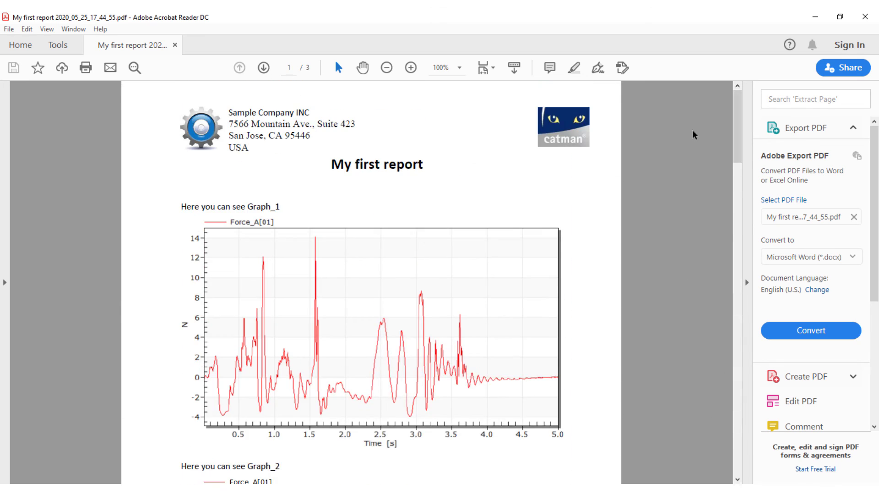